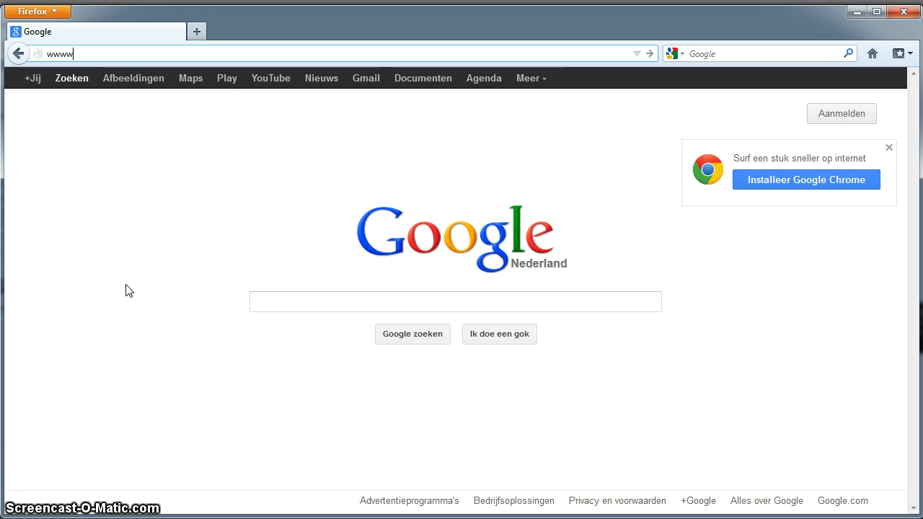
key("BackSpace")
key("BackSpace")
type(".blackmetaldo")
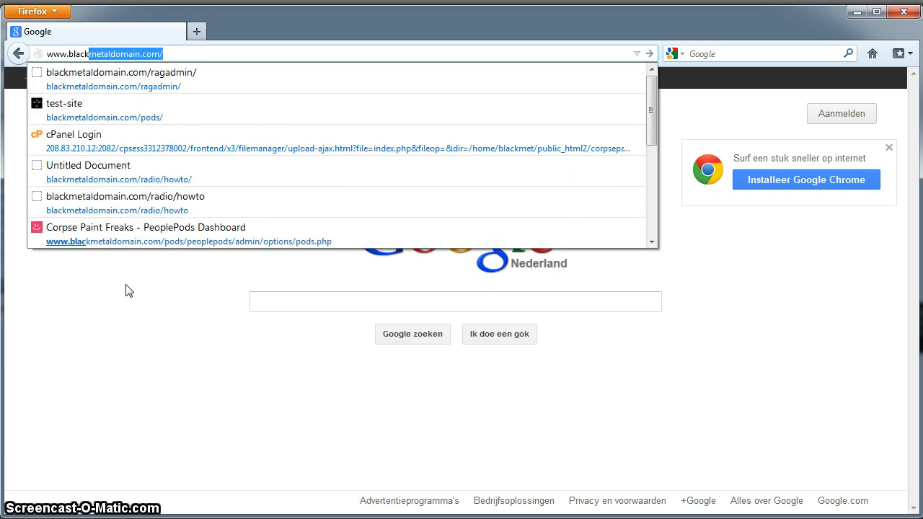
type("main.com")
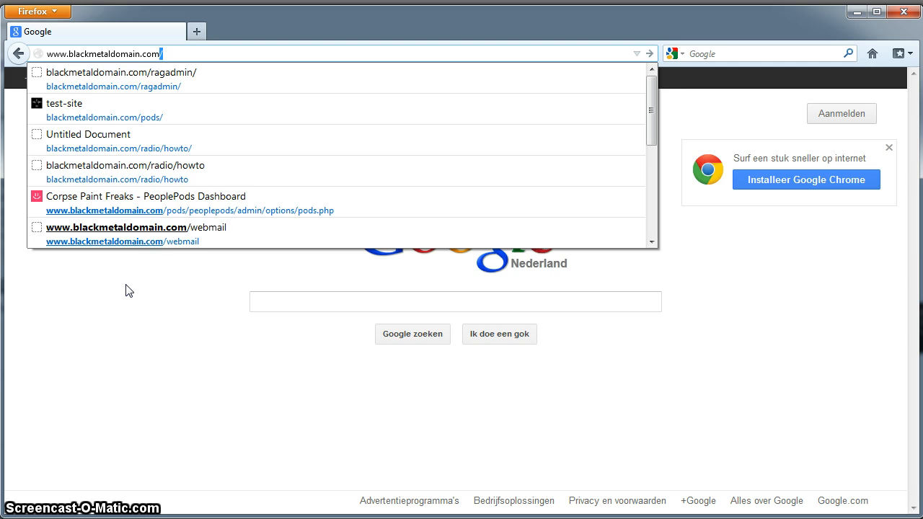
type("/")
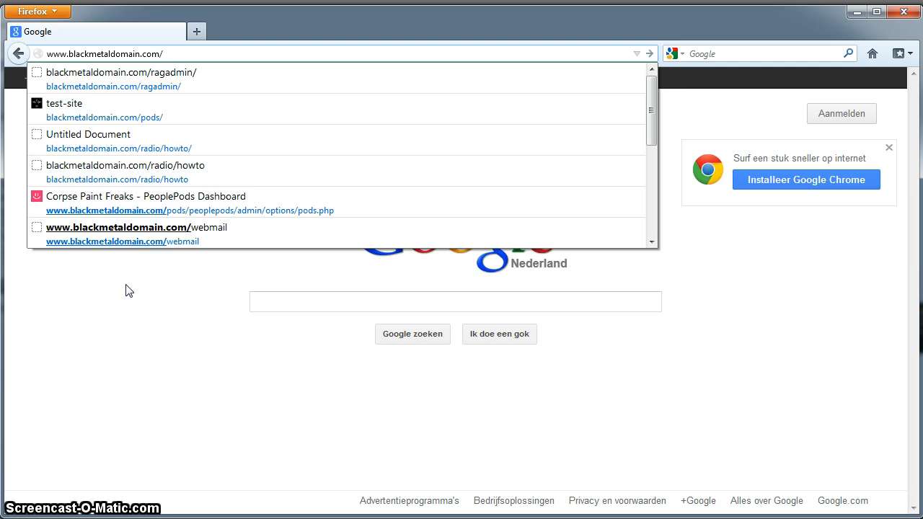
type("radio")
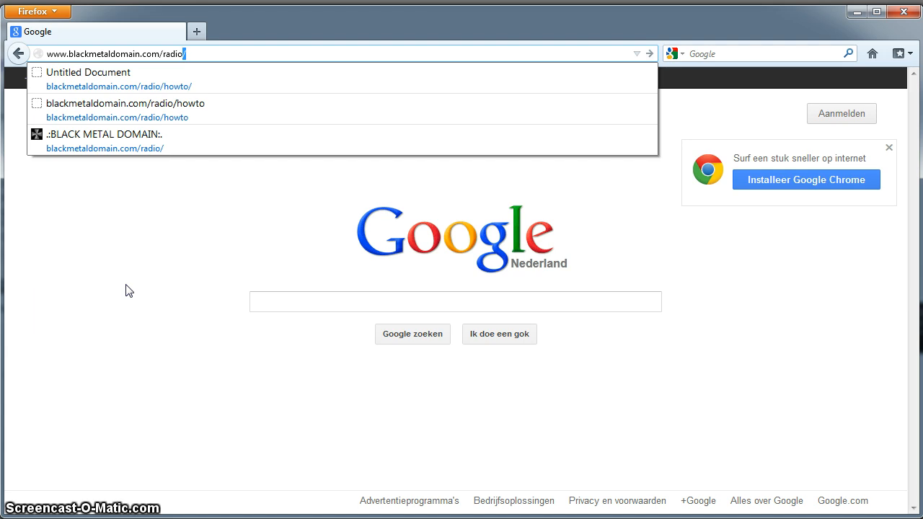
type("/how")
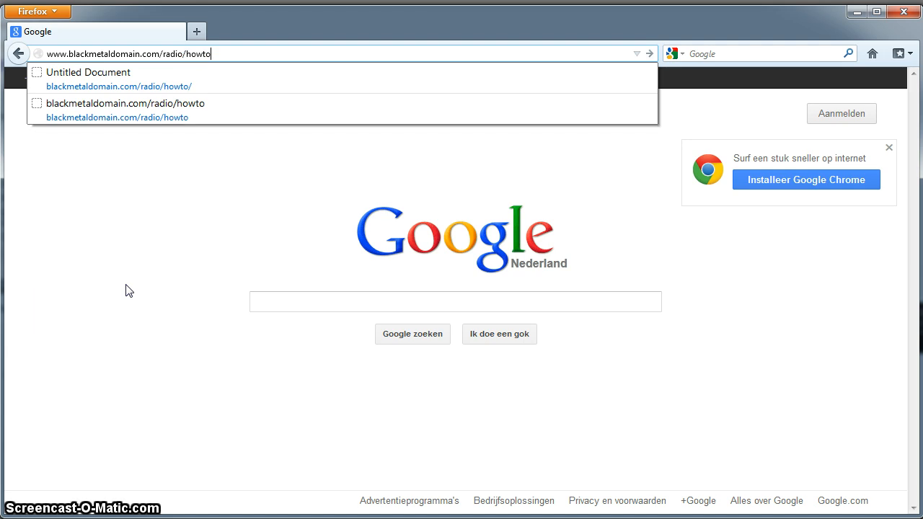
type("to")
Load the radio how-to page and open the imvu-radio-broadcaster.zip download with WinZip.
key("Return")
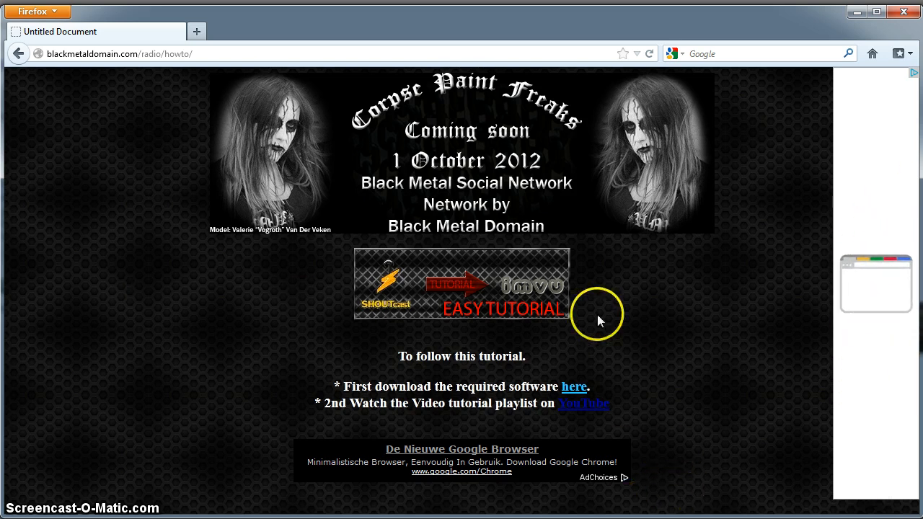
left_click(577, 390)
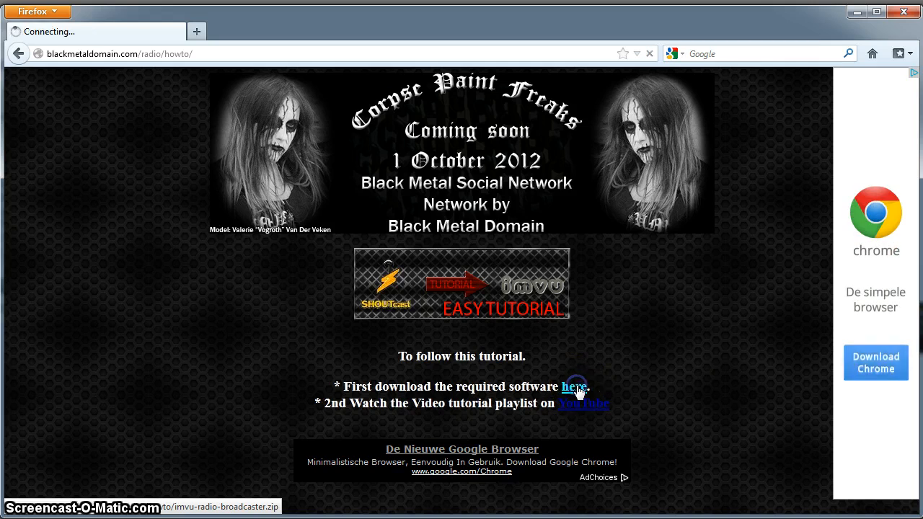
left_click(762, 473)
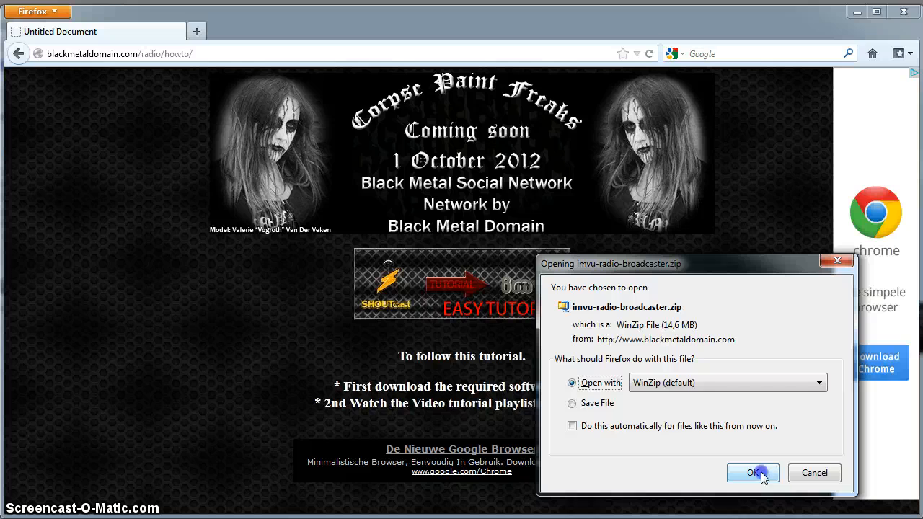
left_click(762, 473)
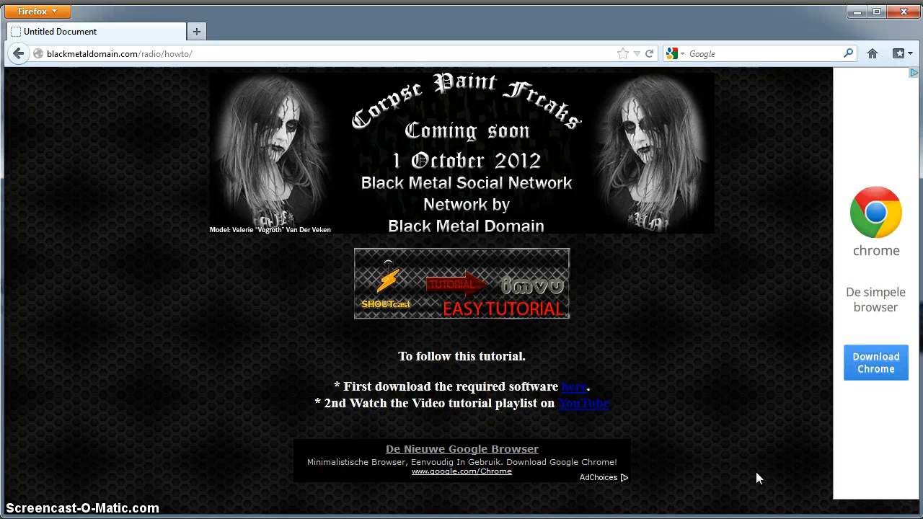
left_click(463, 446)
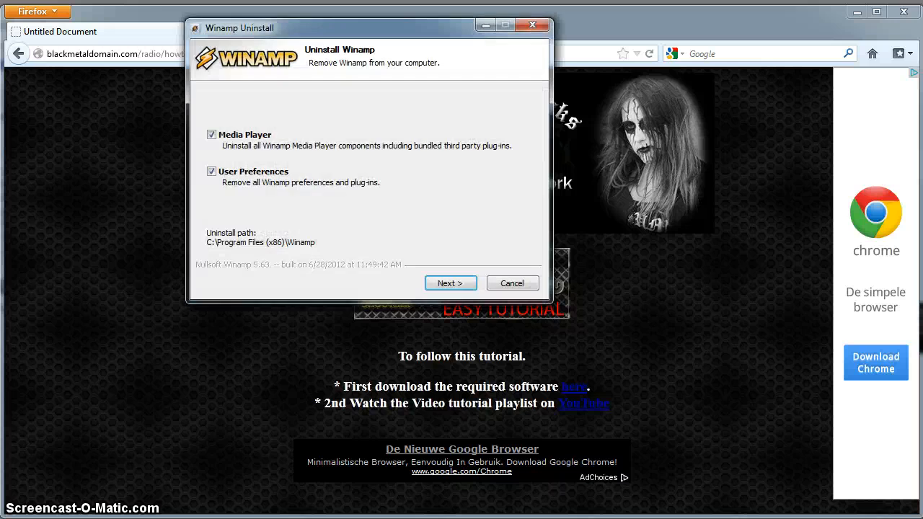
Uninstall the existing Winamp and its Detector Plug-in, then close the uninstaller.
key("Return")
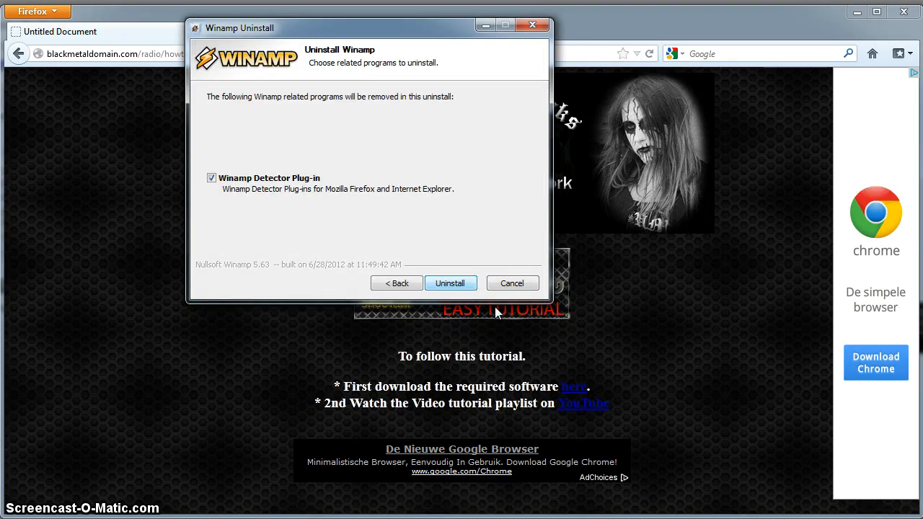
key("Return")
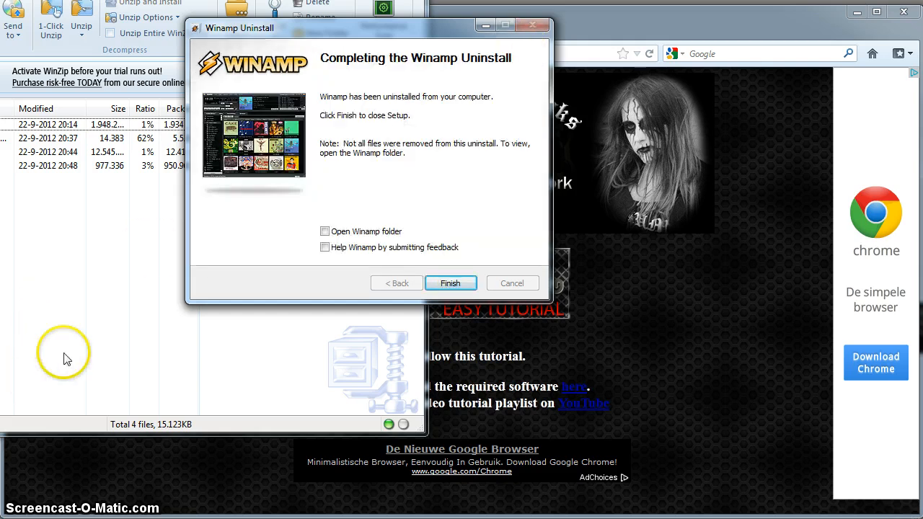
left_click(450, 283)
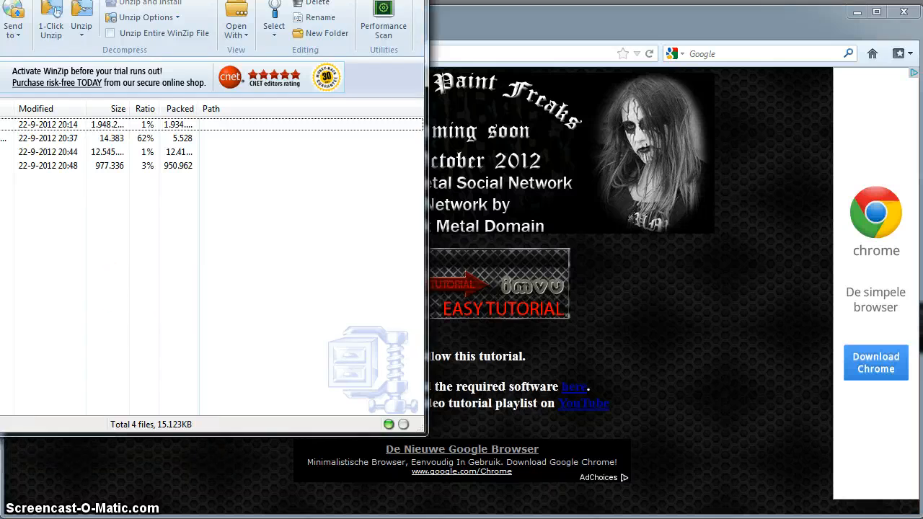
Move the WinZip window showing imvu-radio-broadcaster.zip to the centre of the screen.
left_click_drag(173, 2, 510, 45)
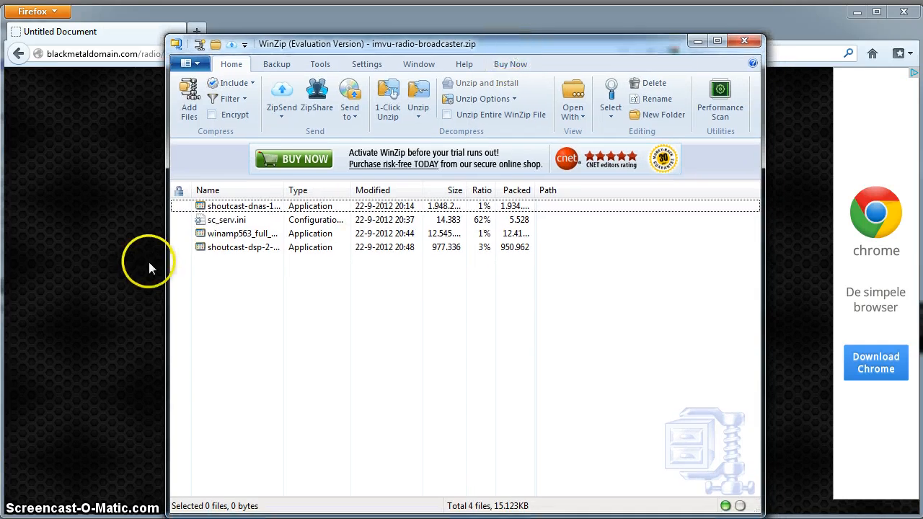
Launch winamp563 from the archive, accept the licence, and keep the default folder and components.
double_click(242, 240)
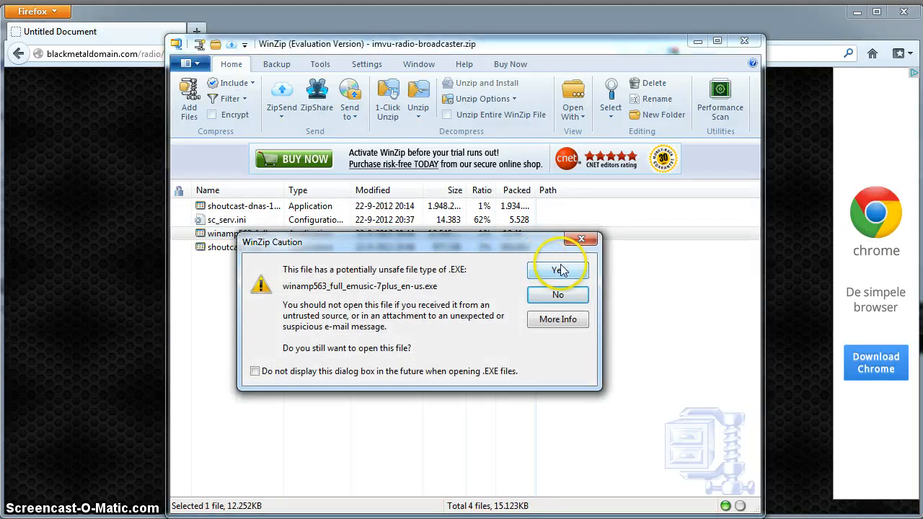
left_click(555, 272)
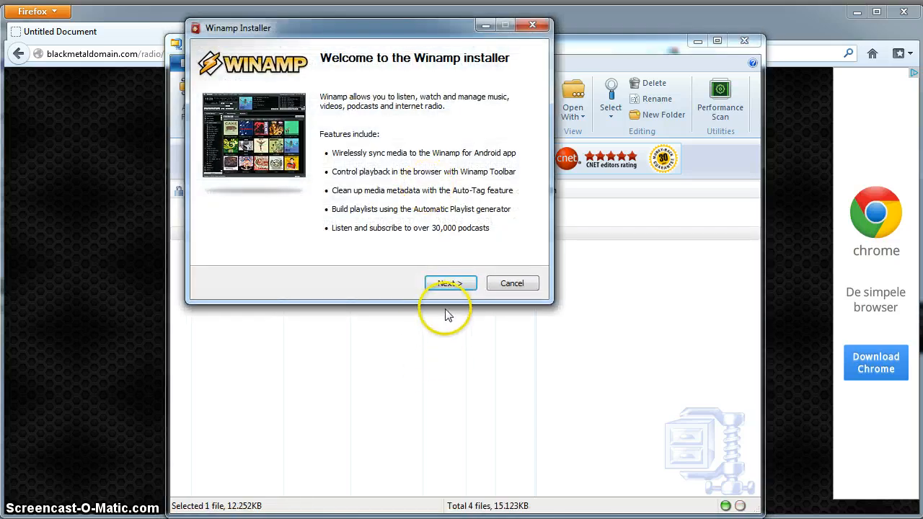
left_click(448, 283)
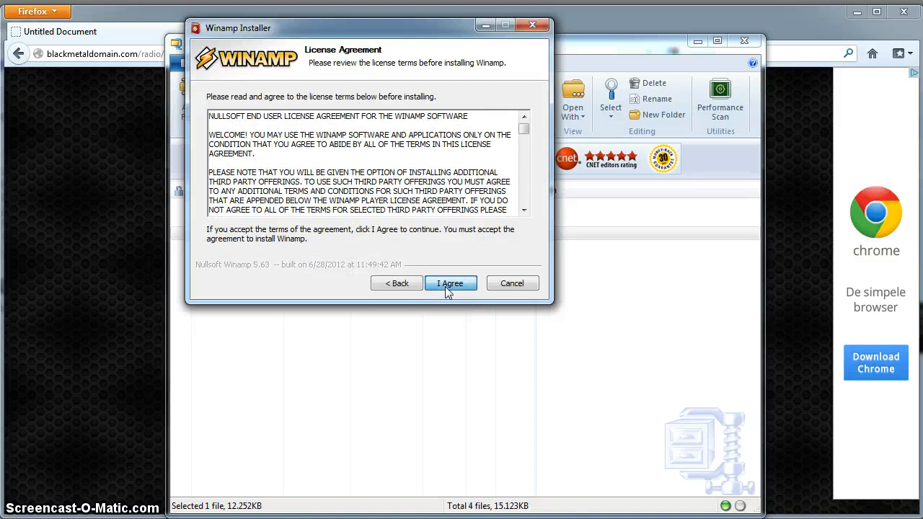
left_click(445, 286)
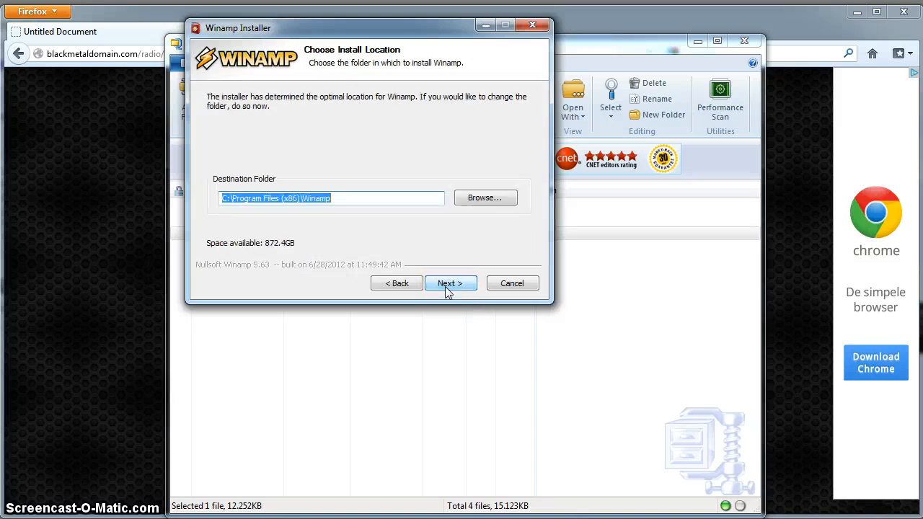
left_click(449, 286)
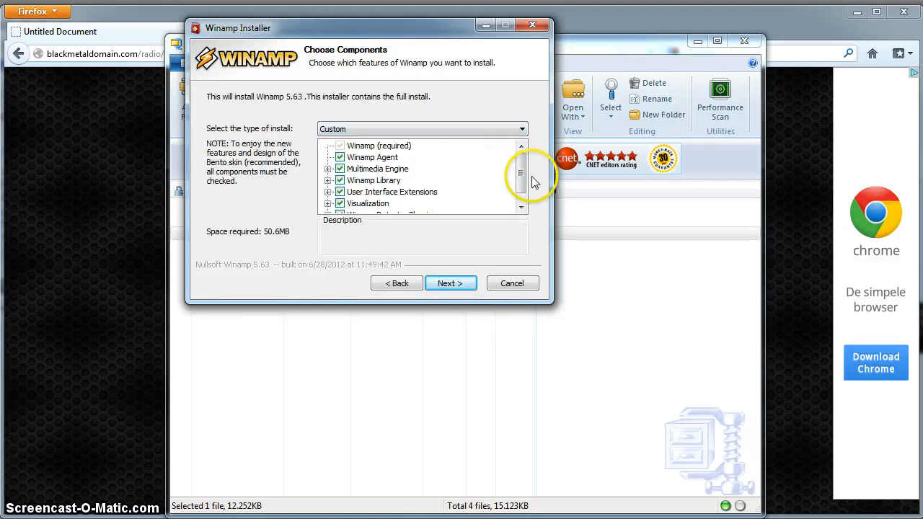
mouse_move(525, 173)
left_mouse_down()
mouse_move(522, 196)
mouse_move(519, 169)
left_mouse_up()
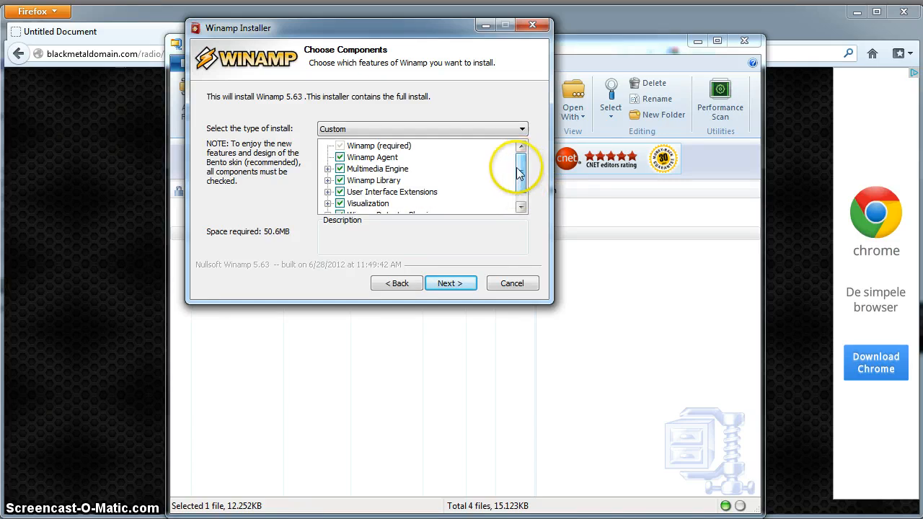
left_click(454, 284)
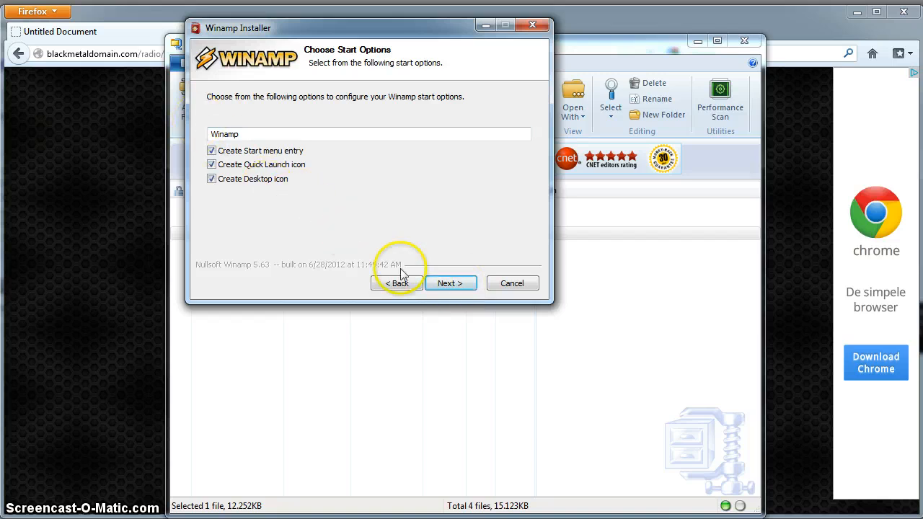
Keep default start options and decline the Winamp Toolbar, AOL Search and eMusic offers.
left_click(452, 284)
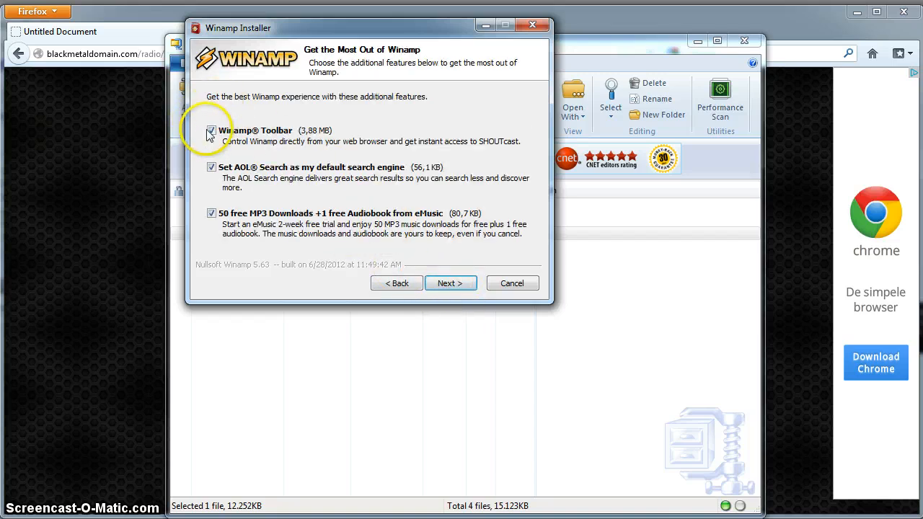
left_click(211, 131)
left_click(212, 168)
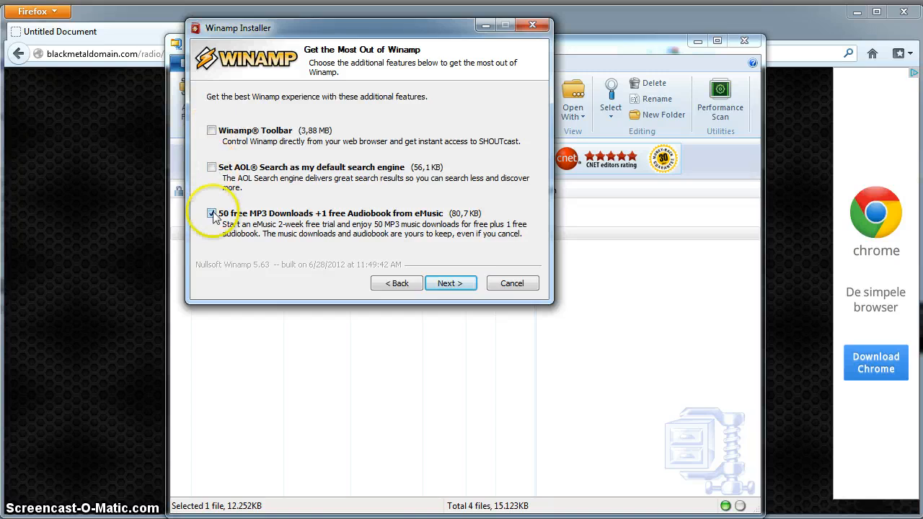
left_click(211, 214)
left_click(451, 283)
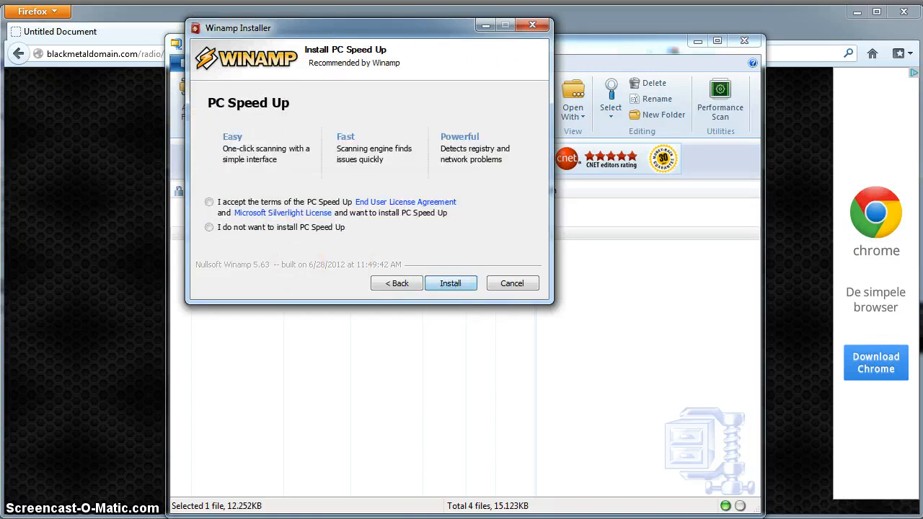
Decline PC Speed Up, install Winamp, and finish without launching it.
left_click(210, 227)
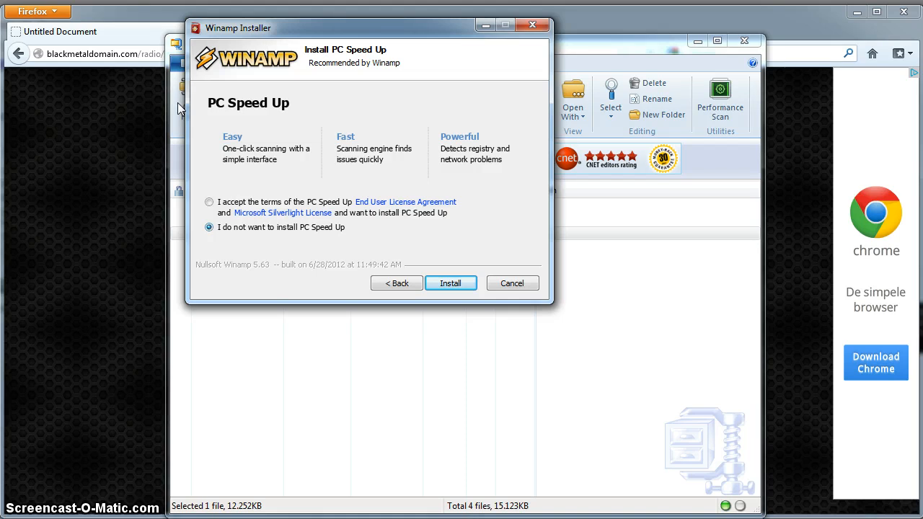
left_click(450, 284)
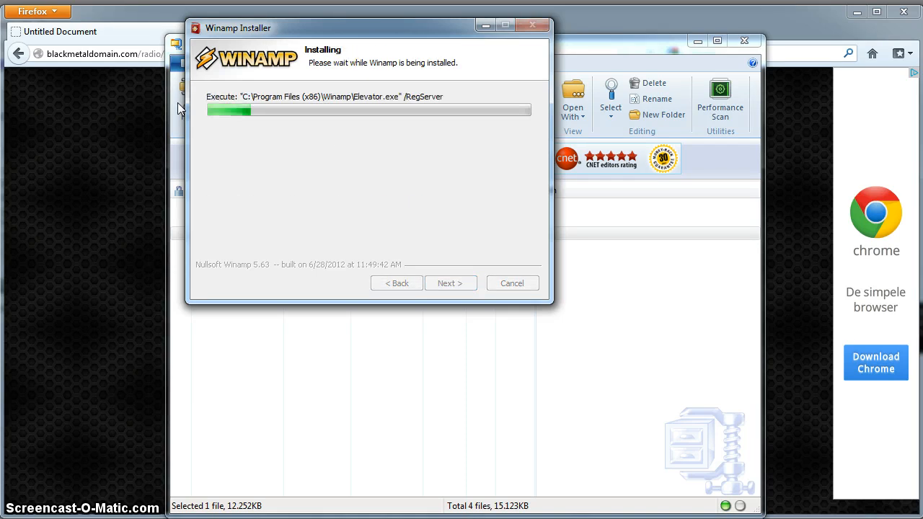
left_click(447, 285)
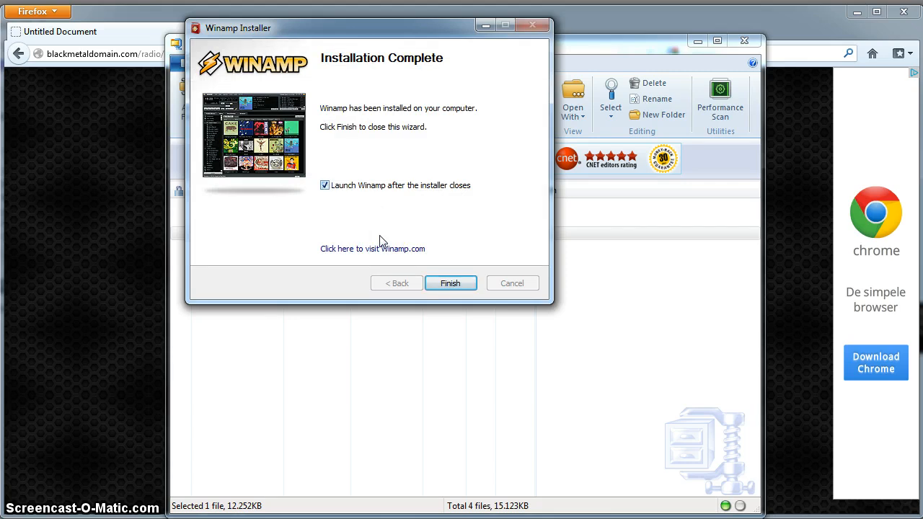
left_click(325, 185)
left_click(451, 284)
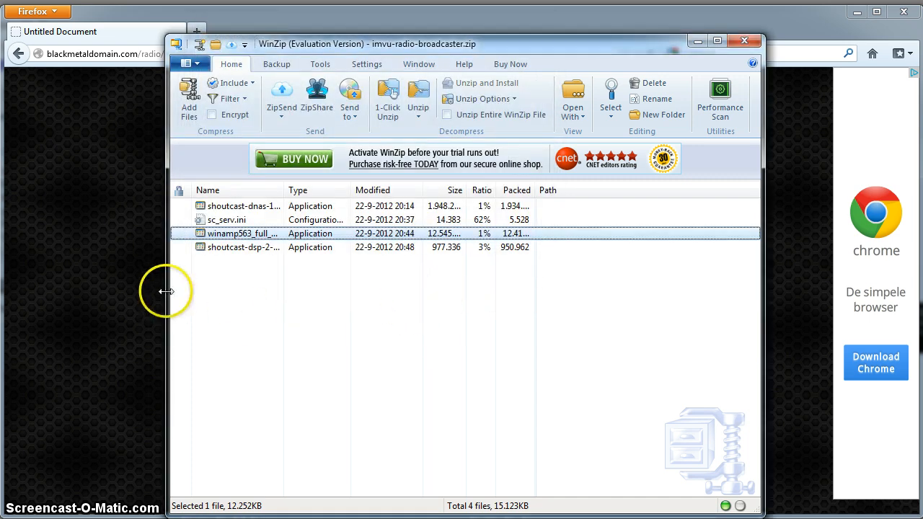
Install the SHOUTcast DSP plug-in from the archive with Full Install, then finish and launch Winamp.
double_click(234, 250)
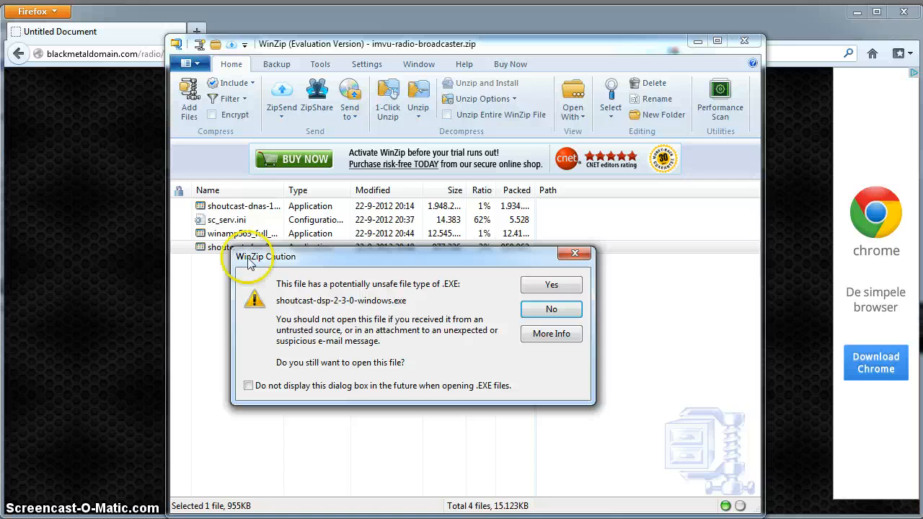
left_click(551, 286)
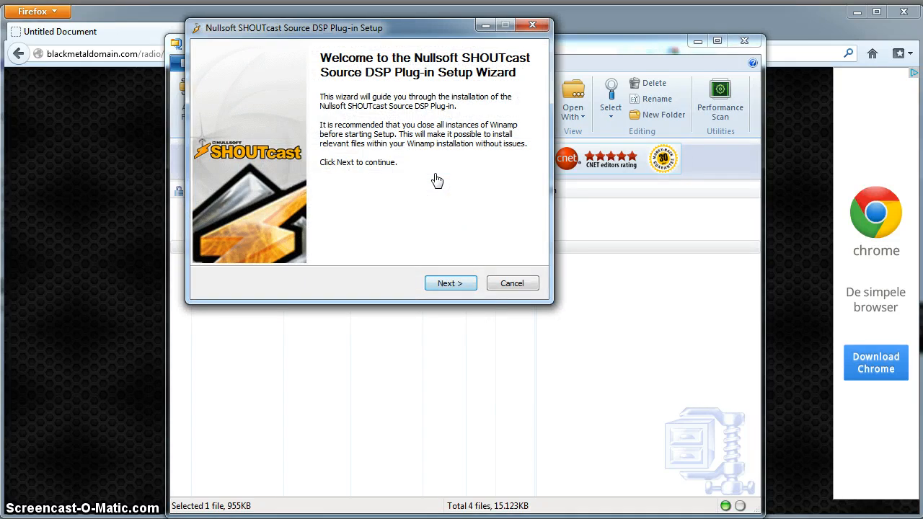
left_click(448, 283)
left_click(442, 285)
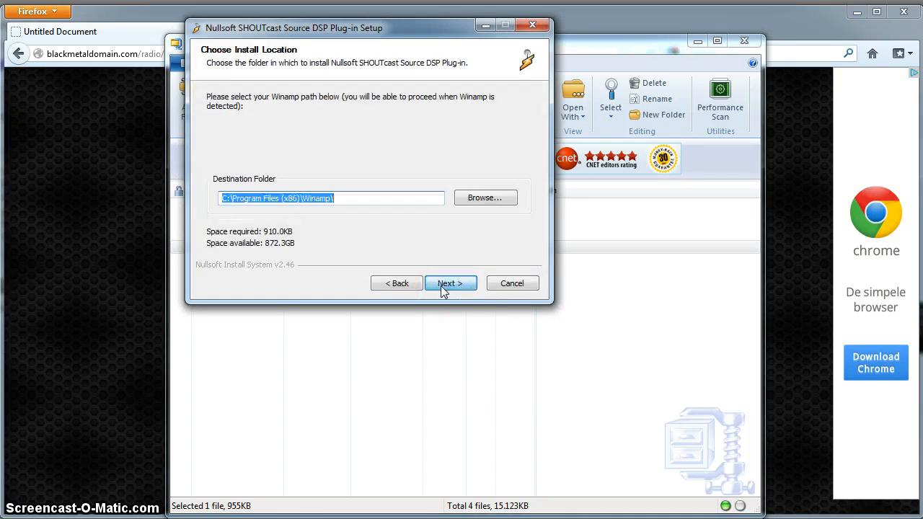
left_click(444, 286)
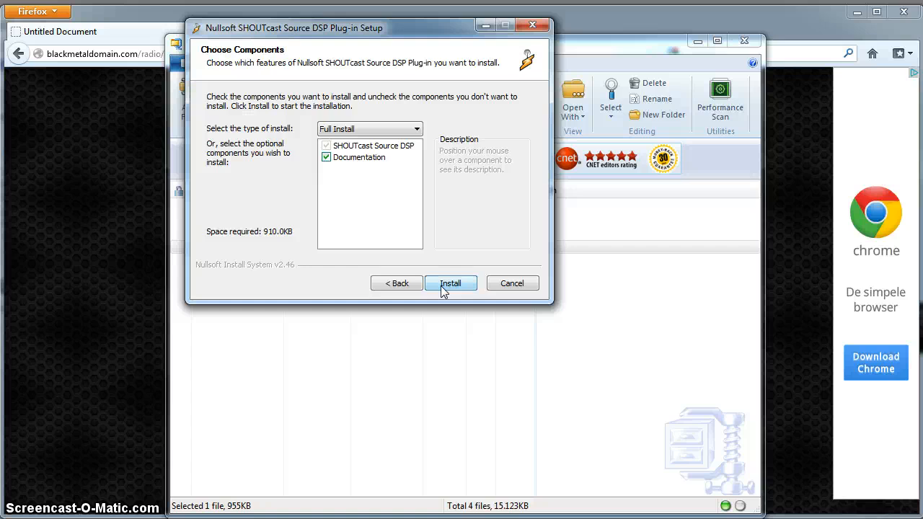
left_click(443, 285)
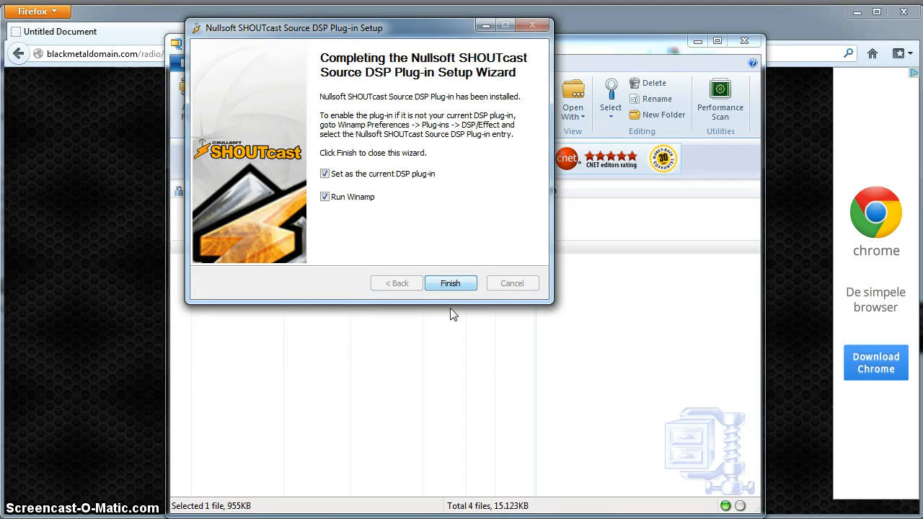
left_click(451, 283)
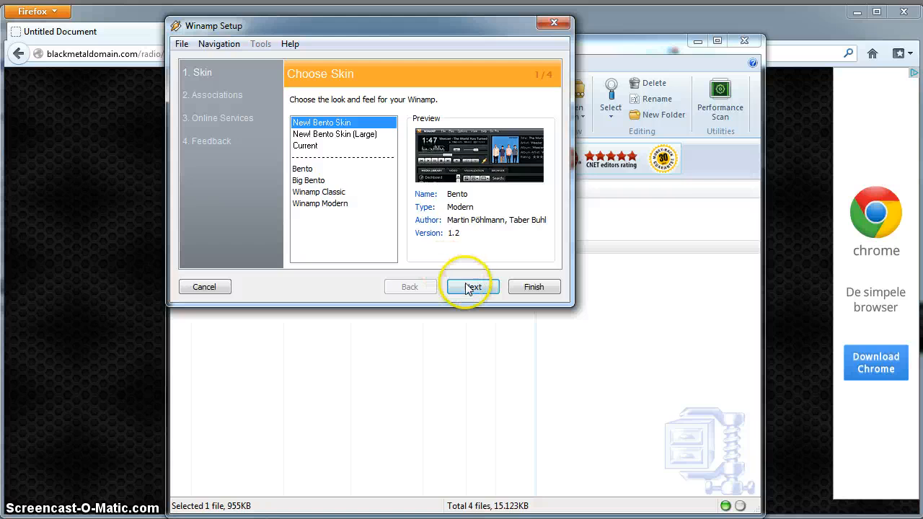
Finish Winamp's first-run setup, dismiss the Add Media prompt, and resize the window to fill the screen.
left_click(531, 287)
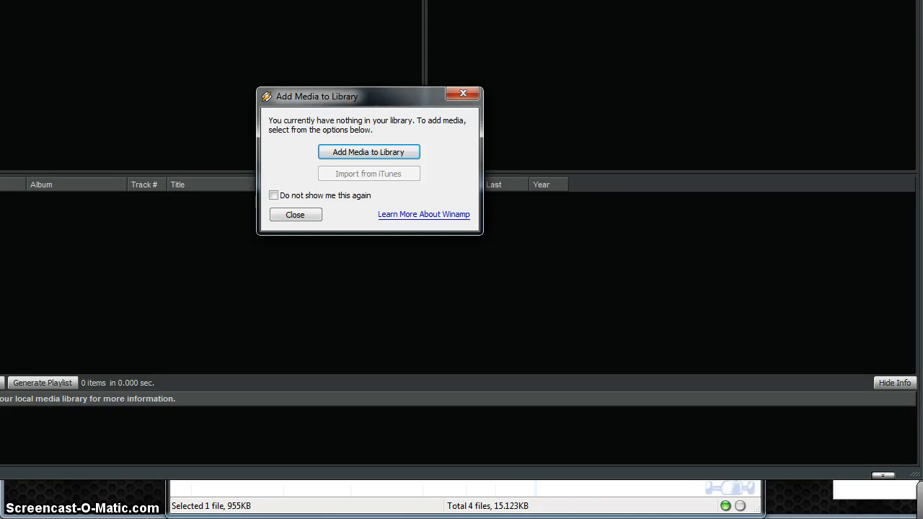
left_click(462, 93)
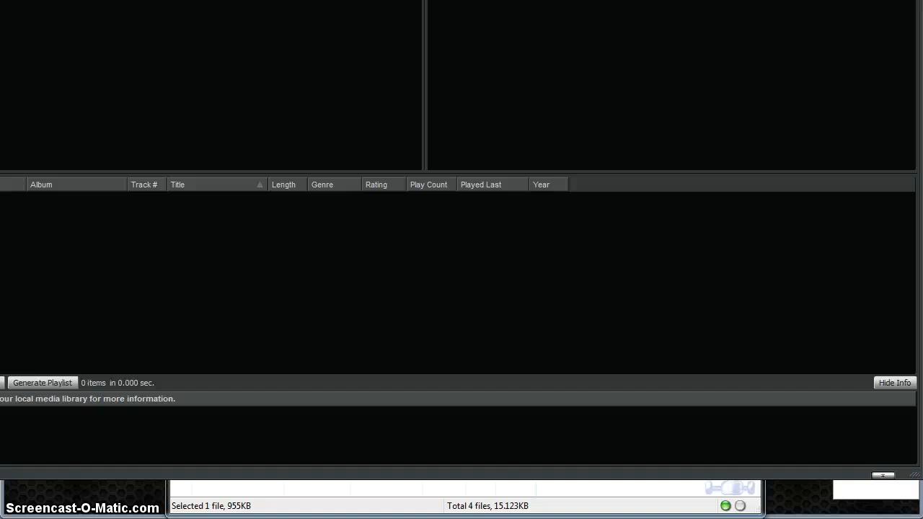
left_click_drag(901, 22, 913, 6)
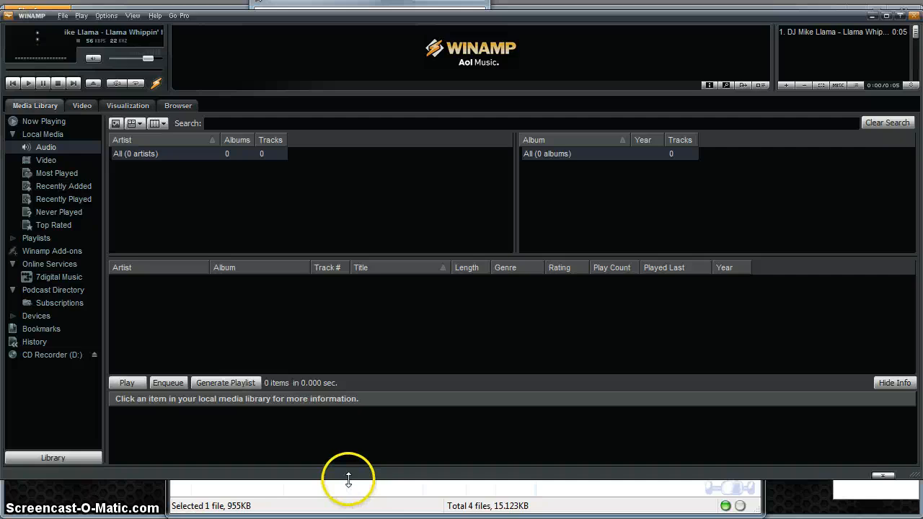
left_click_drag(348, 507, 346, 518)
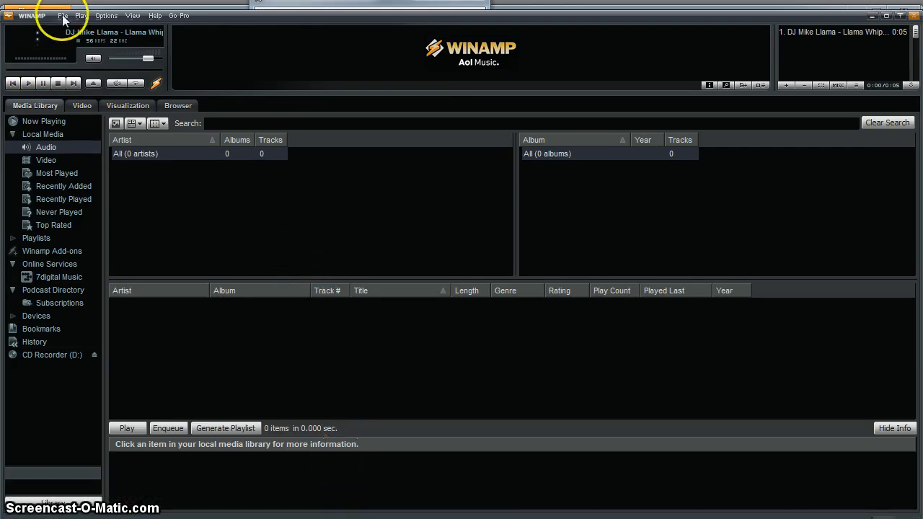
Go to Preferences > Plug-ins > DSP/Effect and open the Nullsoft SHOUTcast Source DSP configuration.
left_click(101, 15)
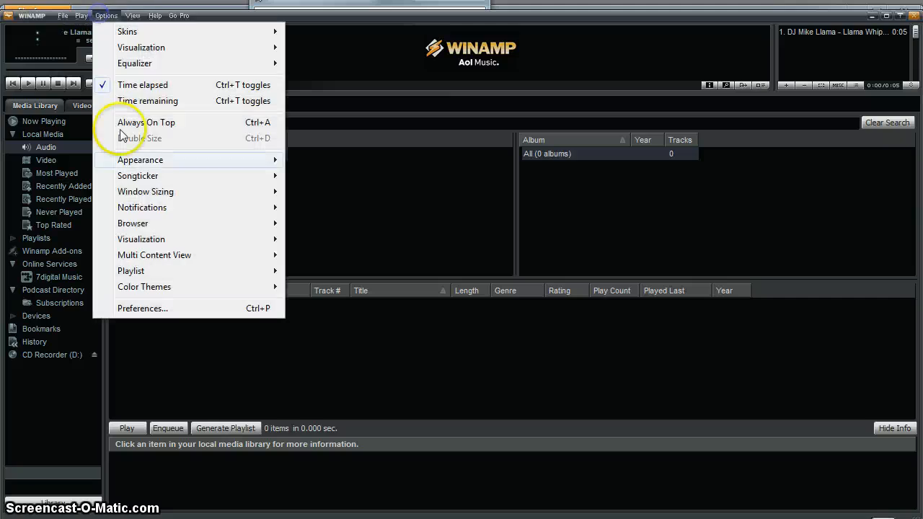
left_click(134, 310)
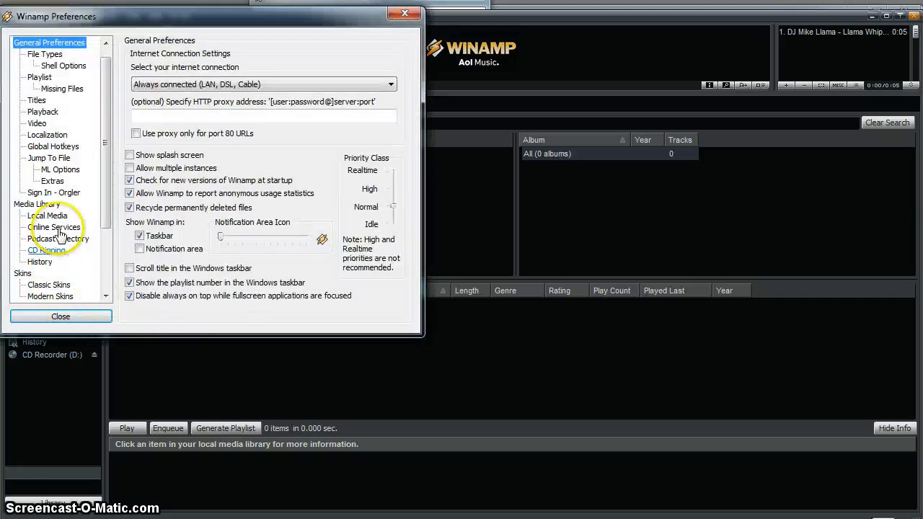
scroll(102, 184, "down", 3)
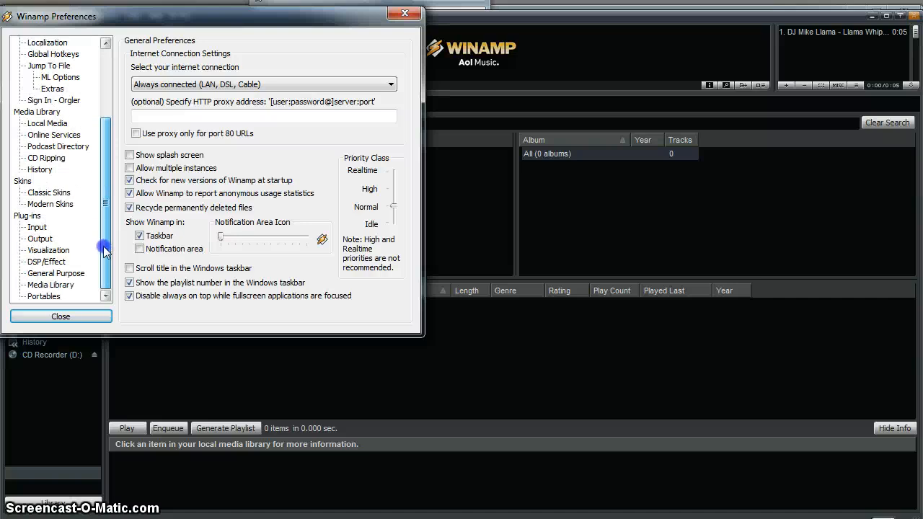
left_click(51, 264)
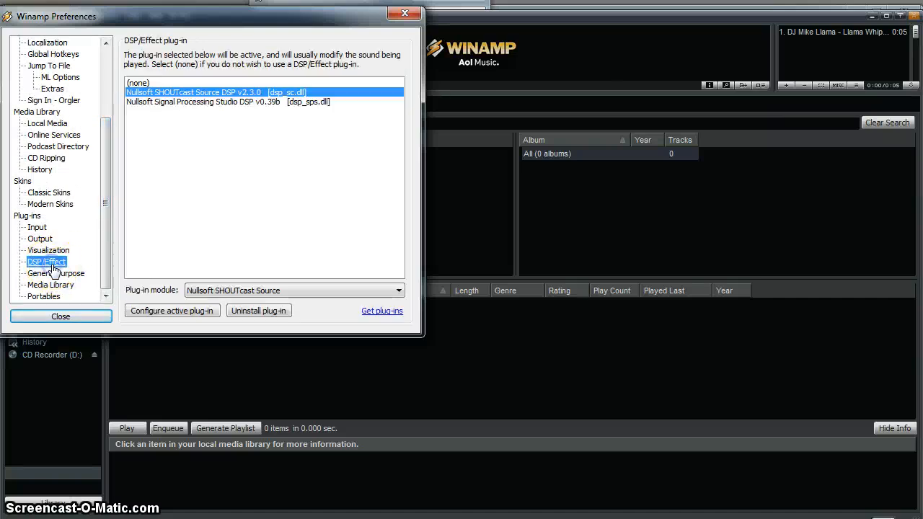
left_click(193, 96)
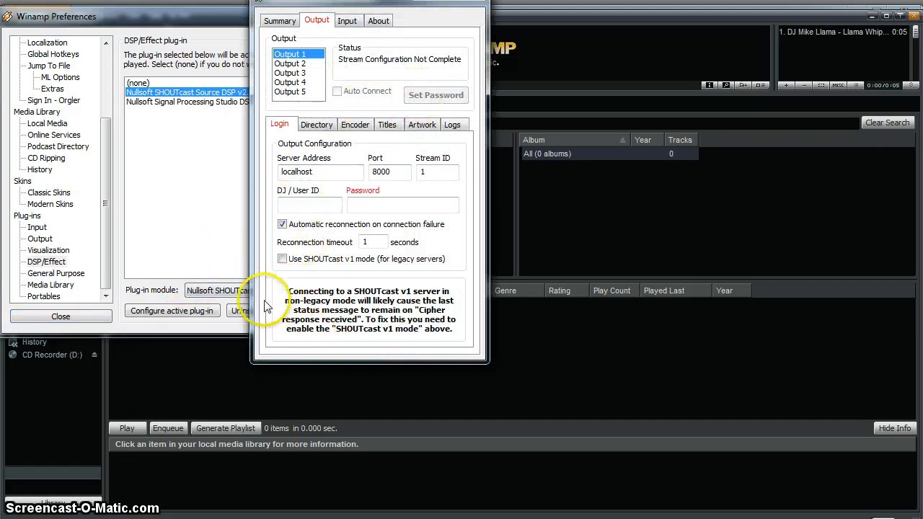
Enable SHOUTcast v1 mode on the Login tab, change the port to 8888, and enter the server password.
left_click(282, 260)
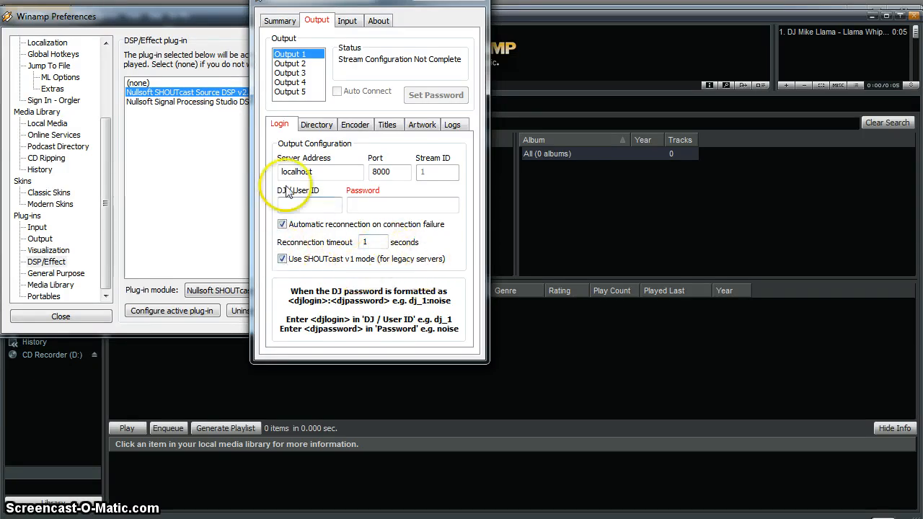
left_click(402, 174)
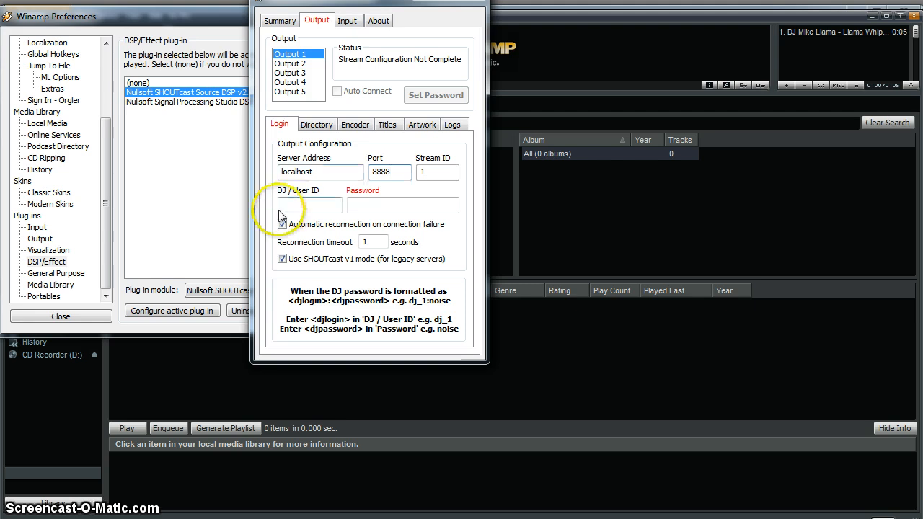
left_click(384, 207)
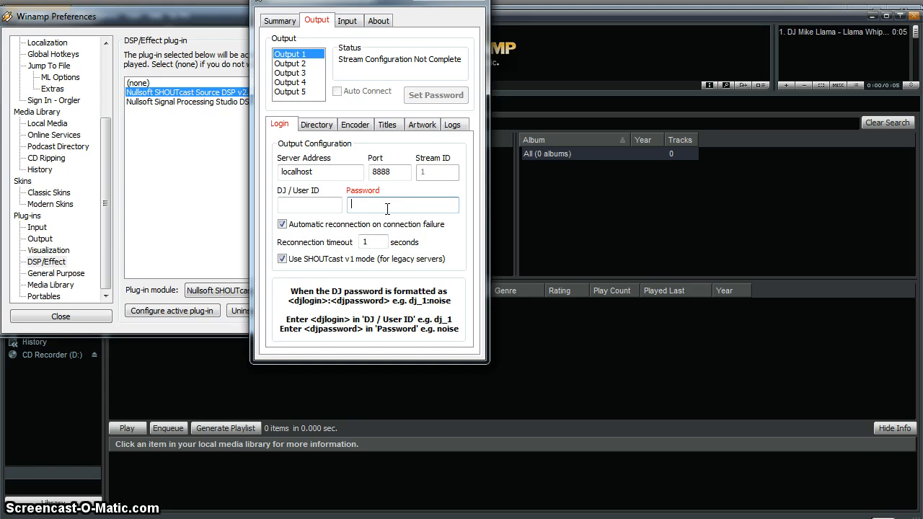
key("BackSpace")
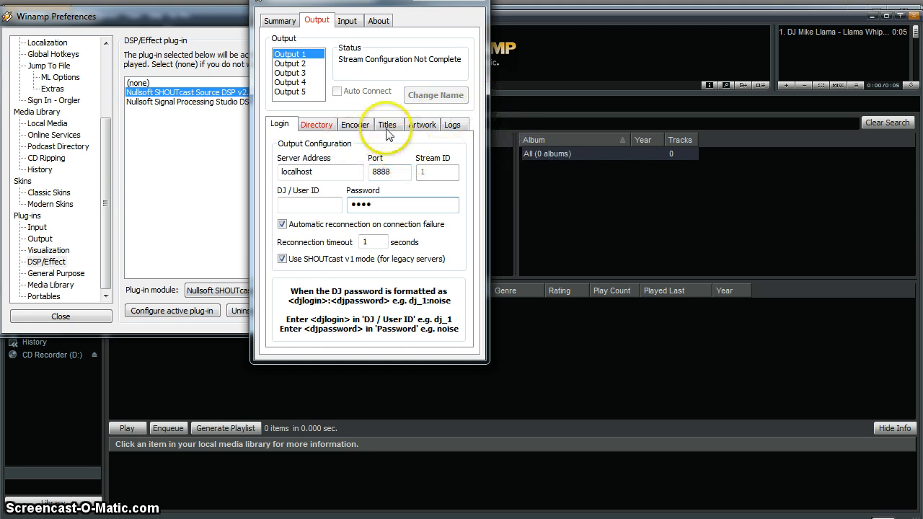
left_click(473, 173)
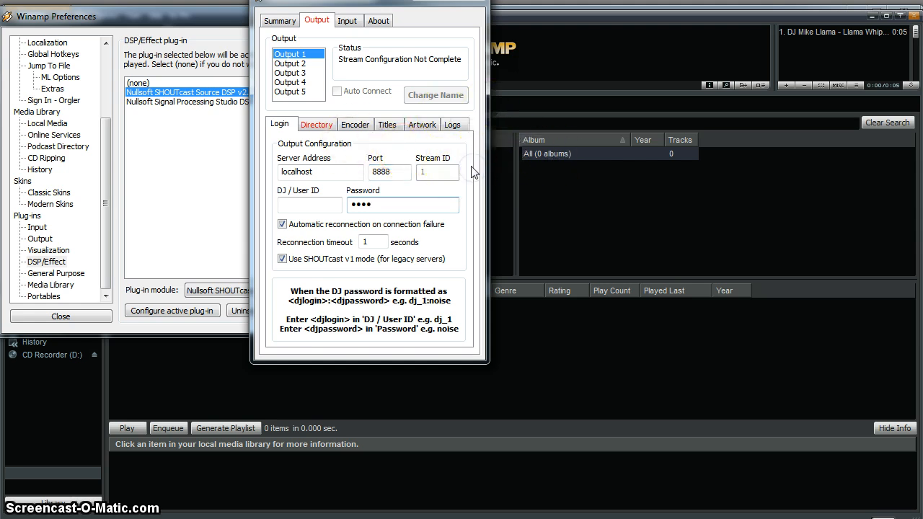
Rename the SHOUTcast stream's directory name from 'Unnamed Server' to 'my radio'.
left_click_drag(383, 1, 438, 99)
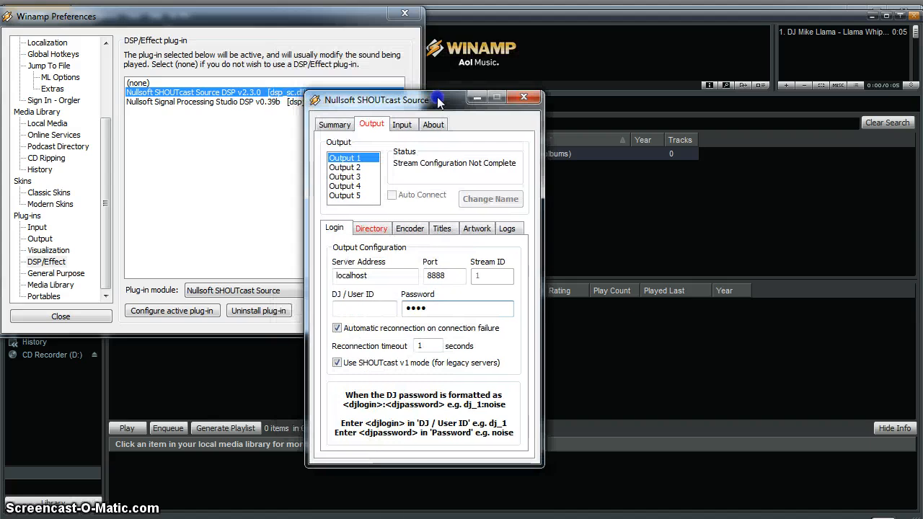
left_click(373, 232)
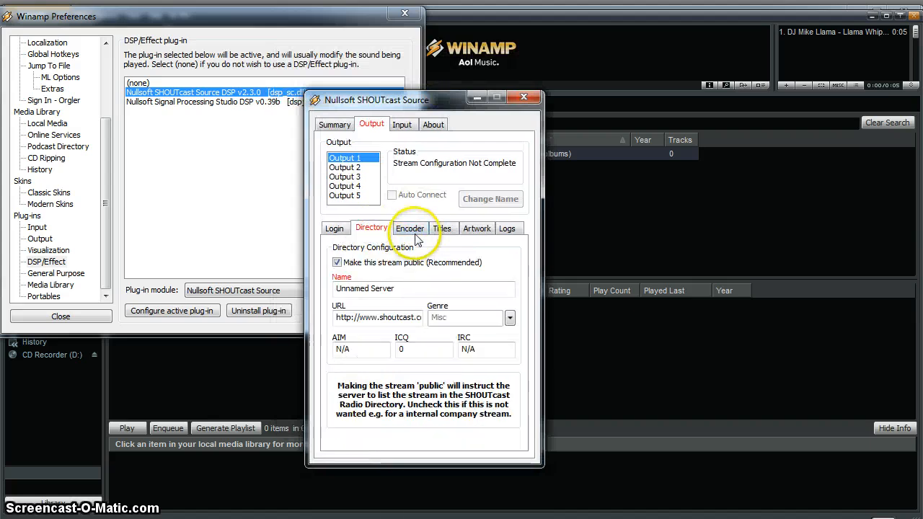
left_click_drag(404, 289, 303, 289)
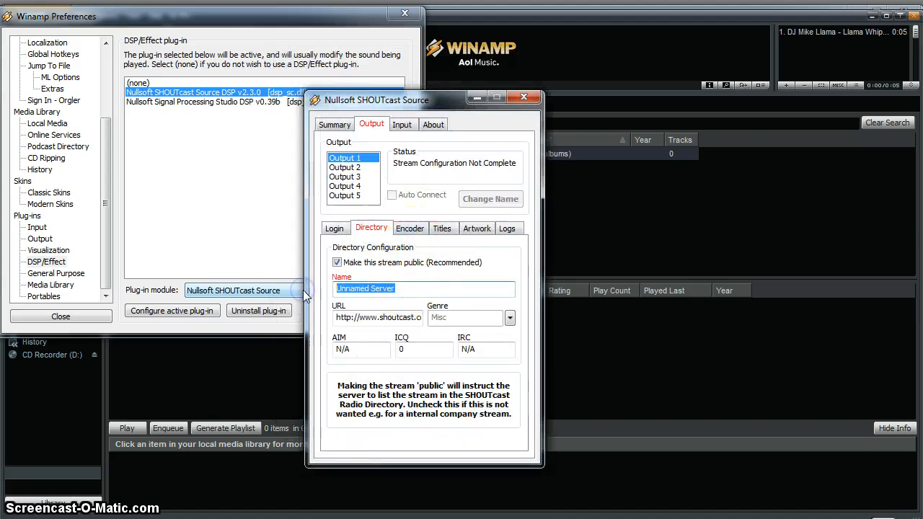
type("my radio")
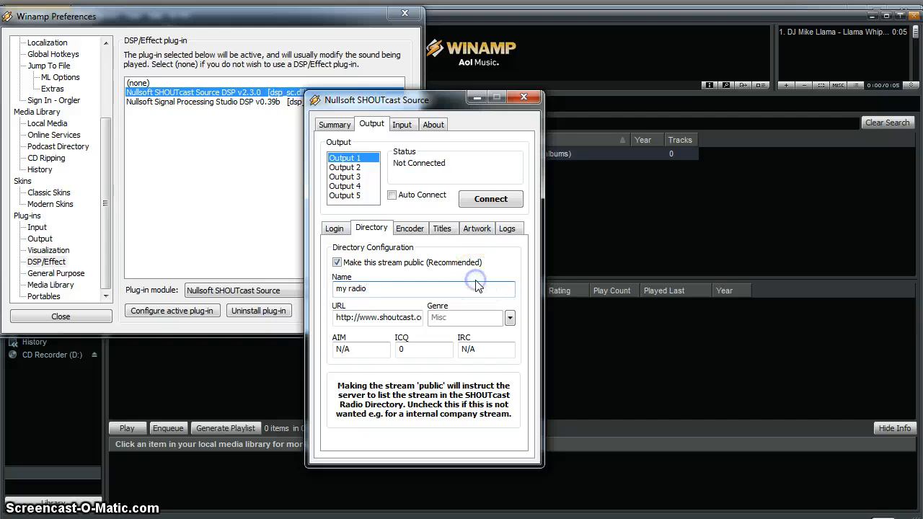
left_click(408, 230)
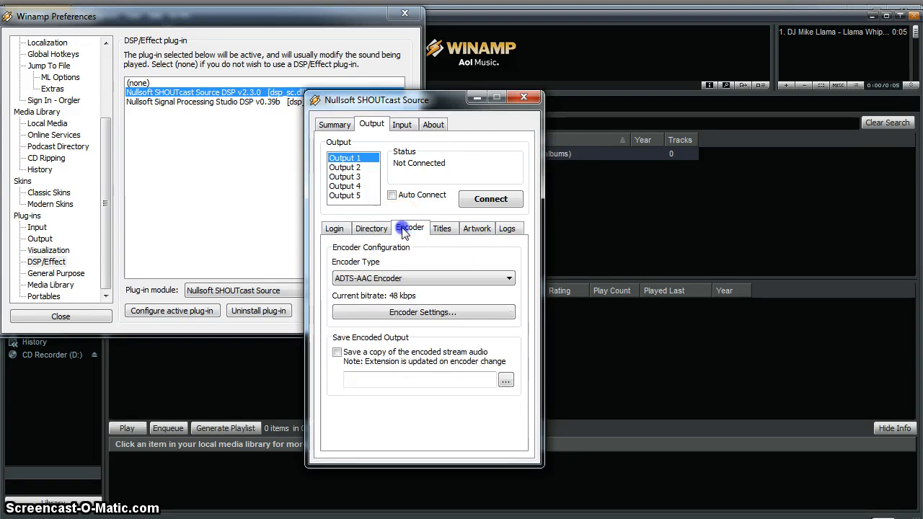
Switch the stream encoder from ADTS-AAC to MP3 Encoder at 64kbps, 22050Hz, Stereo.
left_click(454, 277)
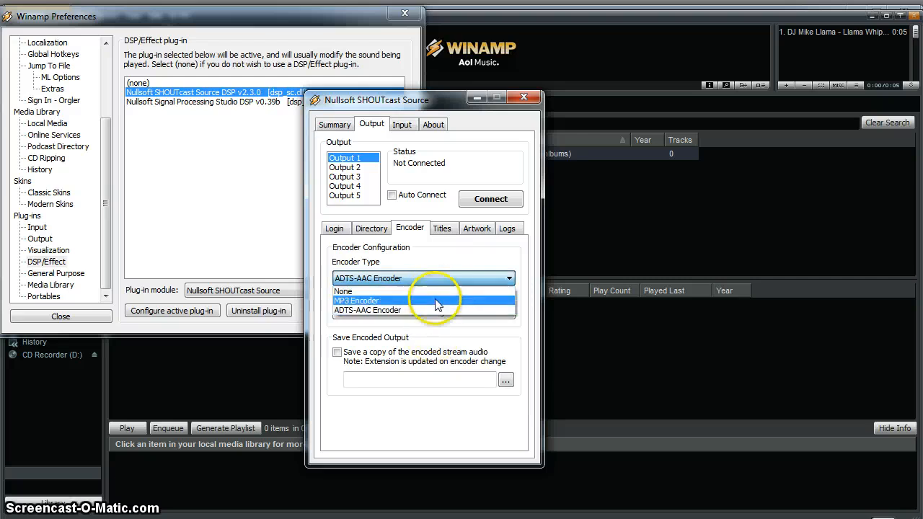
left_click(435, 300)
left_click(439, 230)
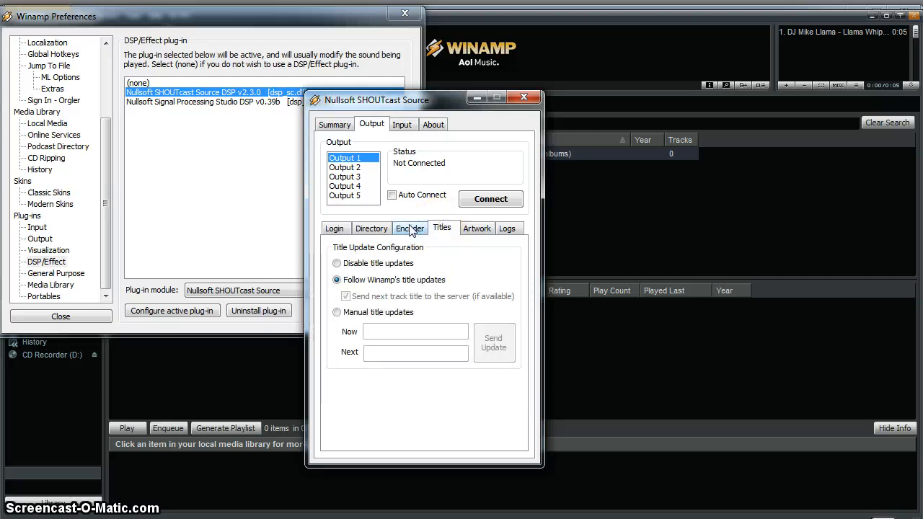
left_click(411, 229)
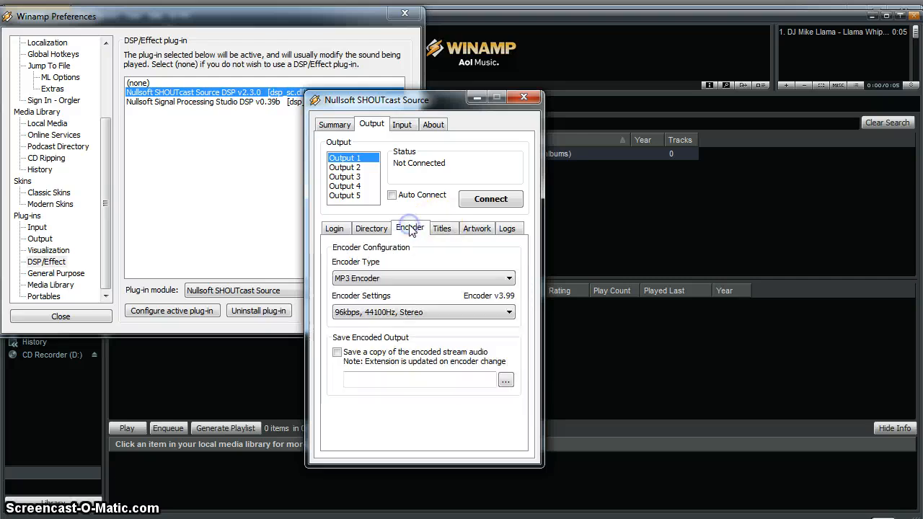
left_click(382, 313)
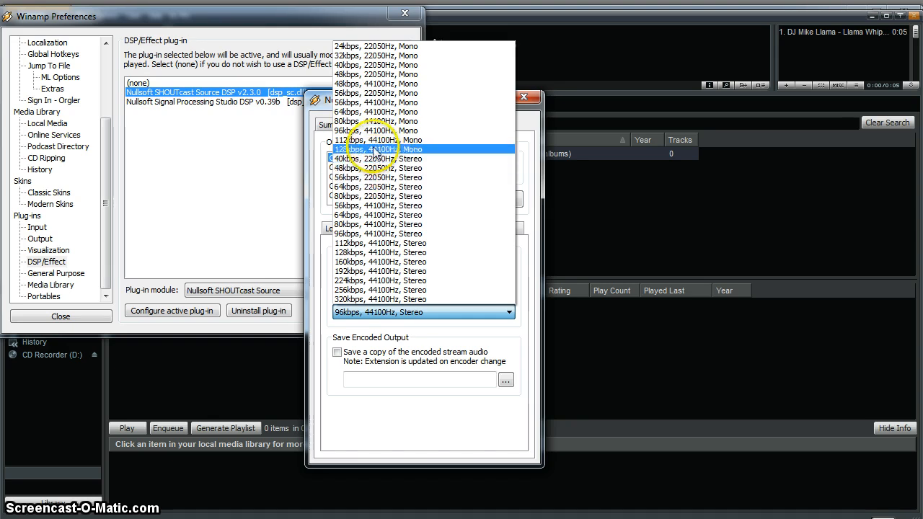
left_click(369, 187)
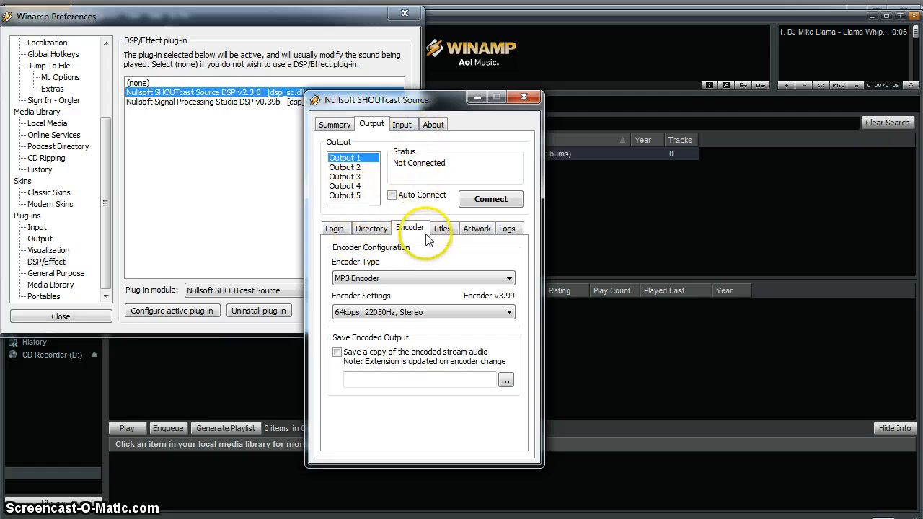
left_click(381, 232)
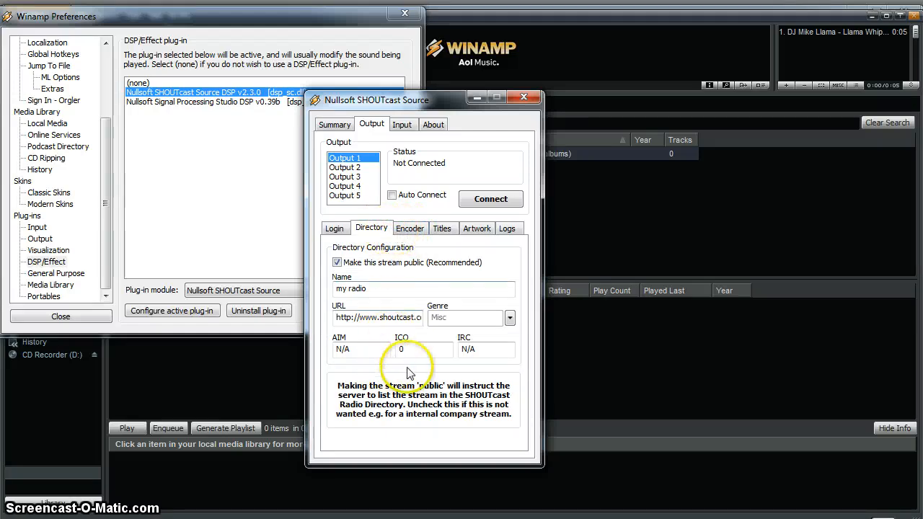
Check the stream's directory URL, then select 'Disable title updates' on the Titles tab.
double_click(386, 319)
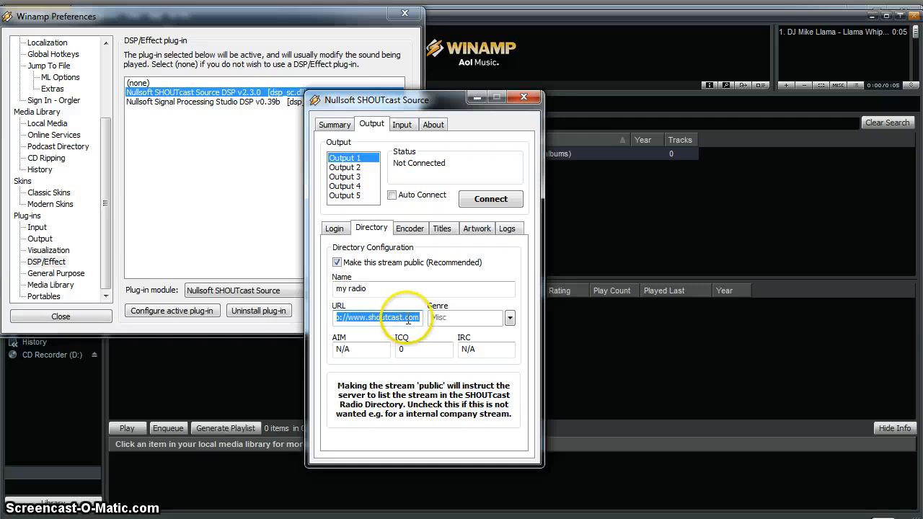
left_click(408, 229)
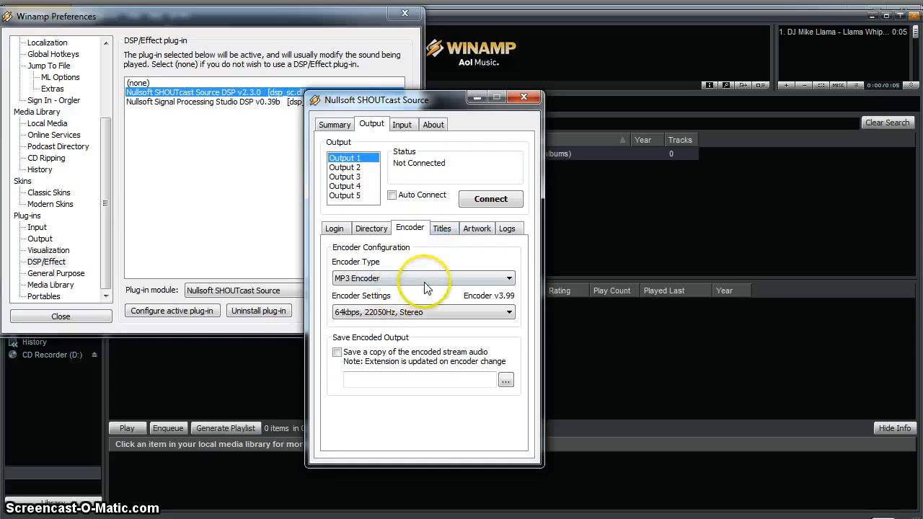
left_click(443, 229)
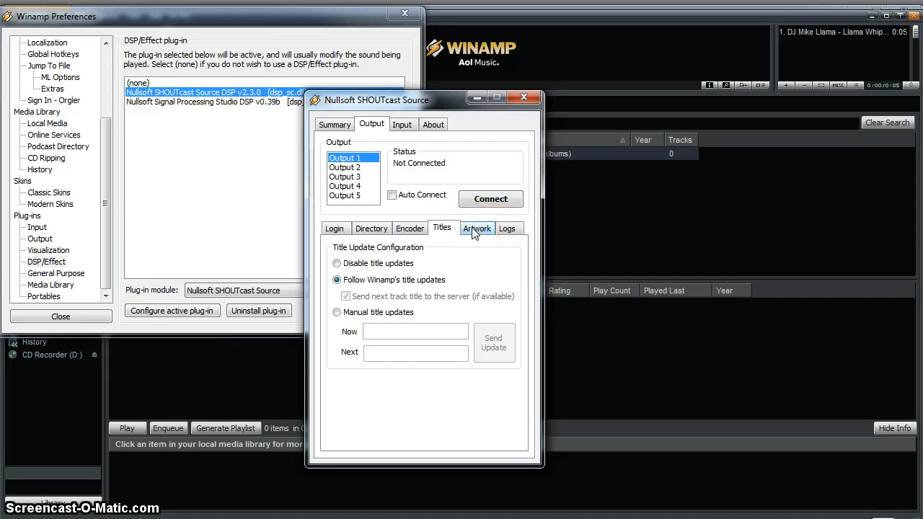
left_click(352, 269)
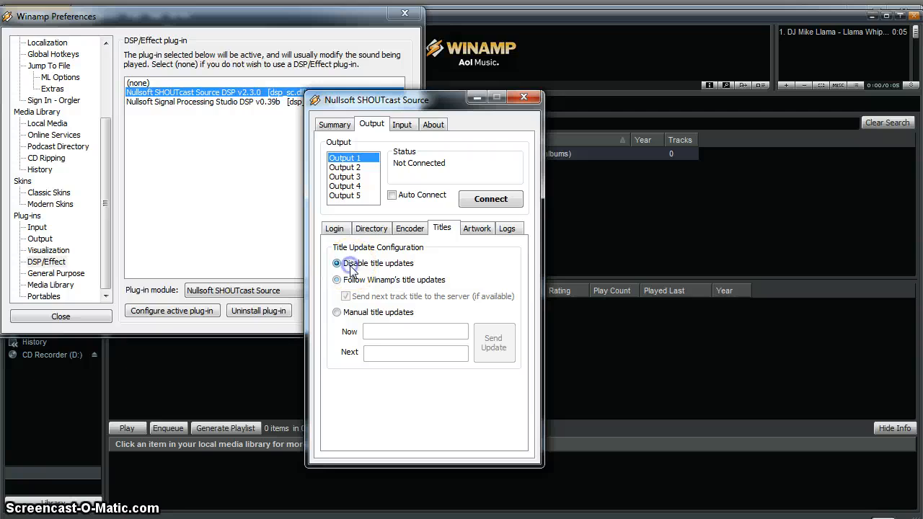
Review the Artwork, Logs, Titles, Encoder and Directory tabs, ending on Login (localhost, port 8888).
left_click(478, 230)
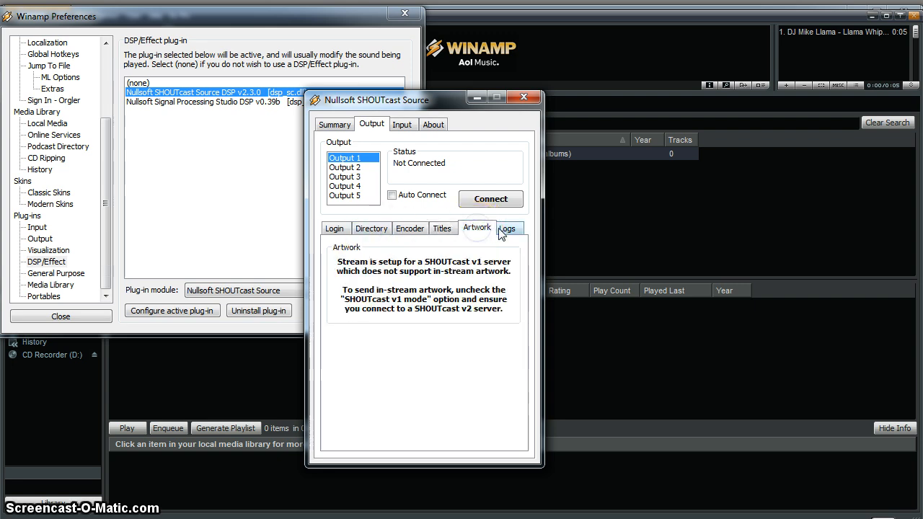
left_click(504, 229)
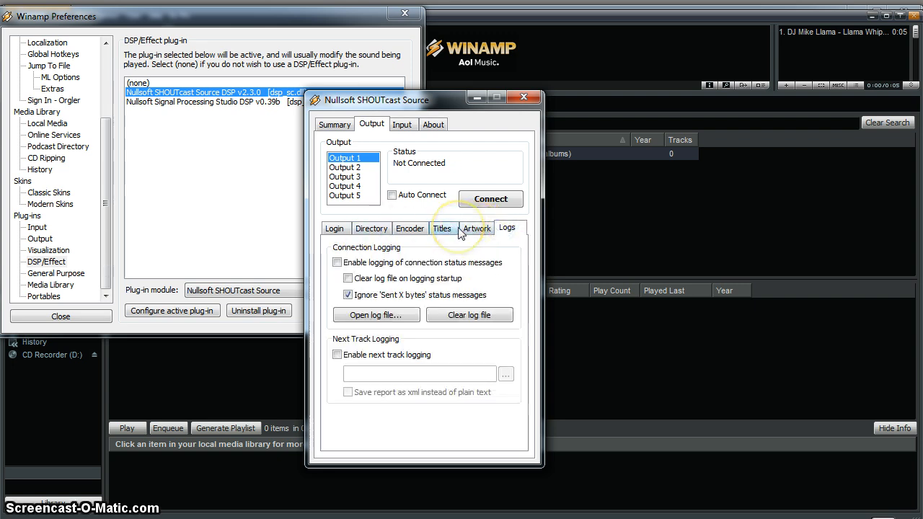
left_click(447, 229)
left_click(414, 230)
left_click(370, 229)
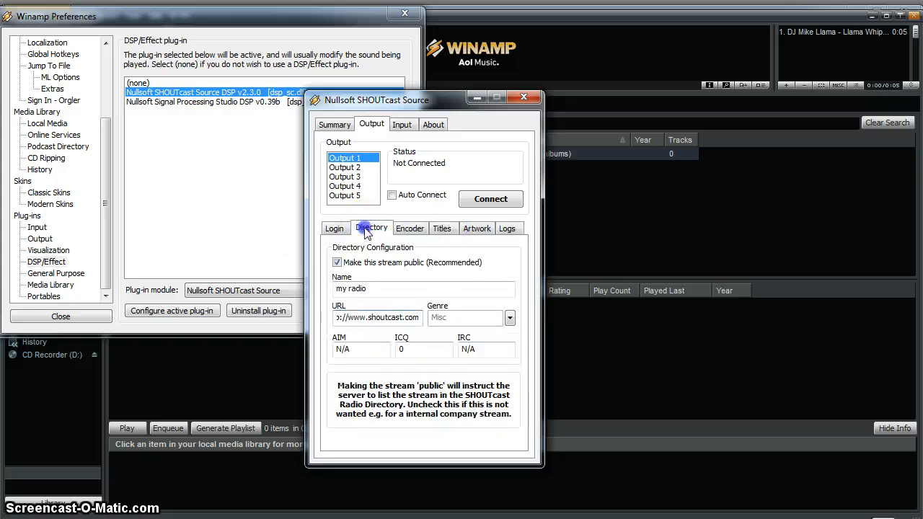
left_click(335, 229)
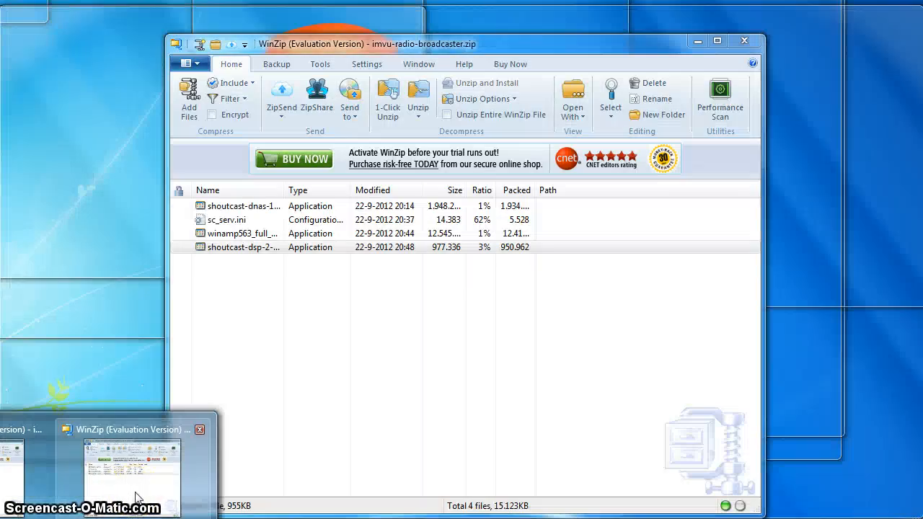
Run the SHOUTcast DNAS 1.9.8 installer from the WinZip archive into the default SHOUTcast folder.
left_click(137, 498)
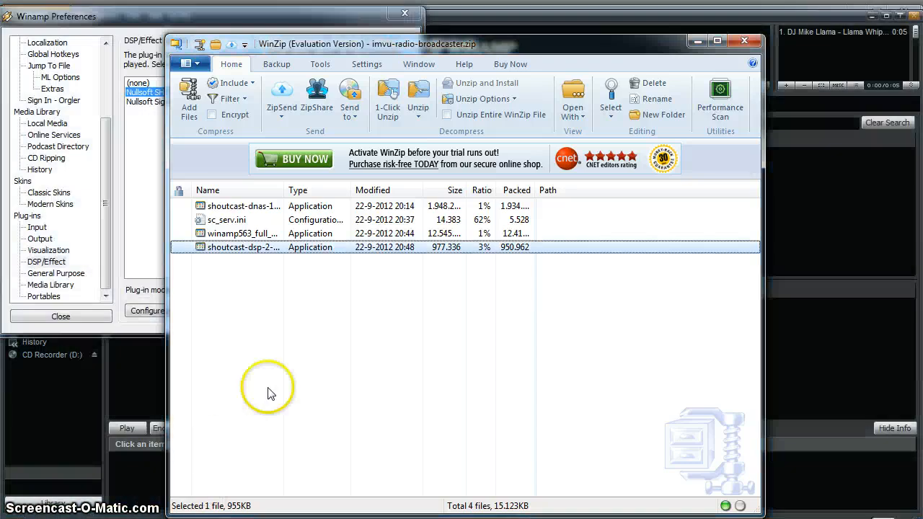
double_click(251, 210)
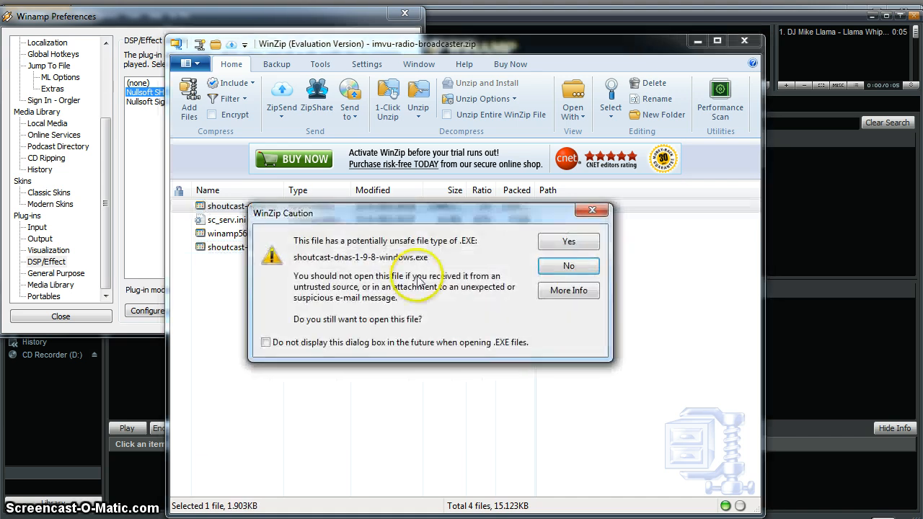
left_click(569, 245)
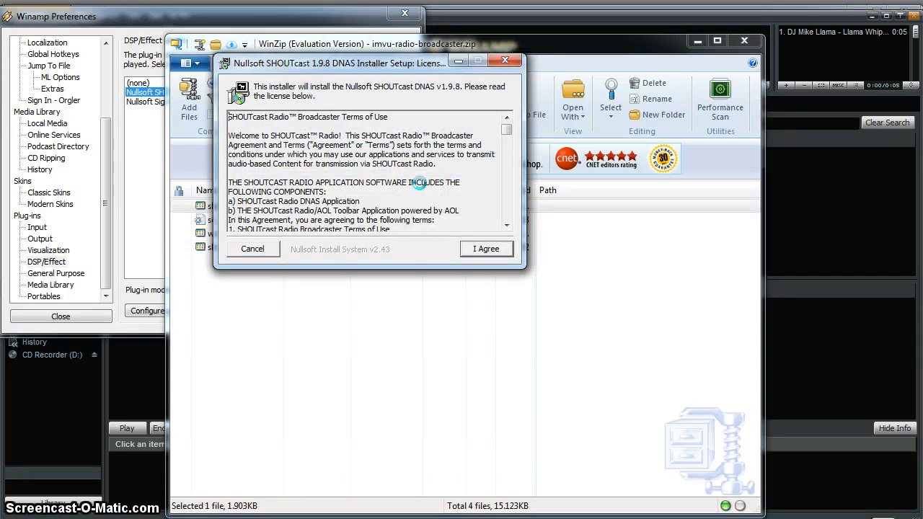
key("Return")
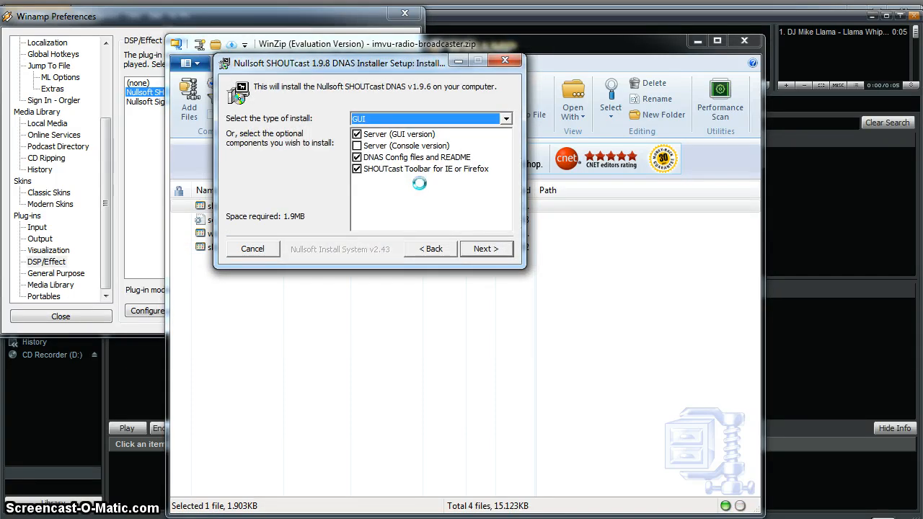
left_click(486, 249)
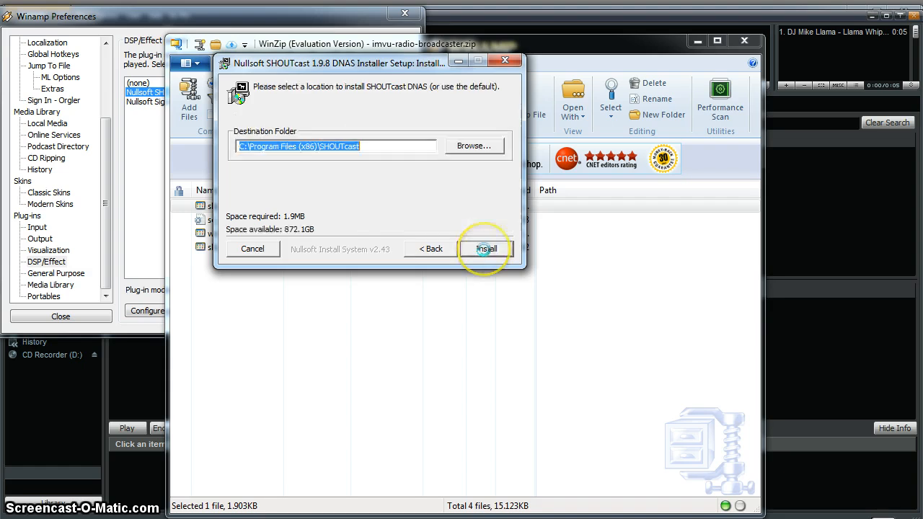
left_click(486, 248)
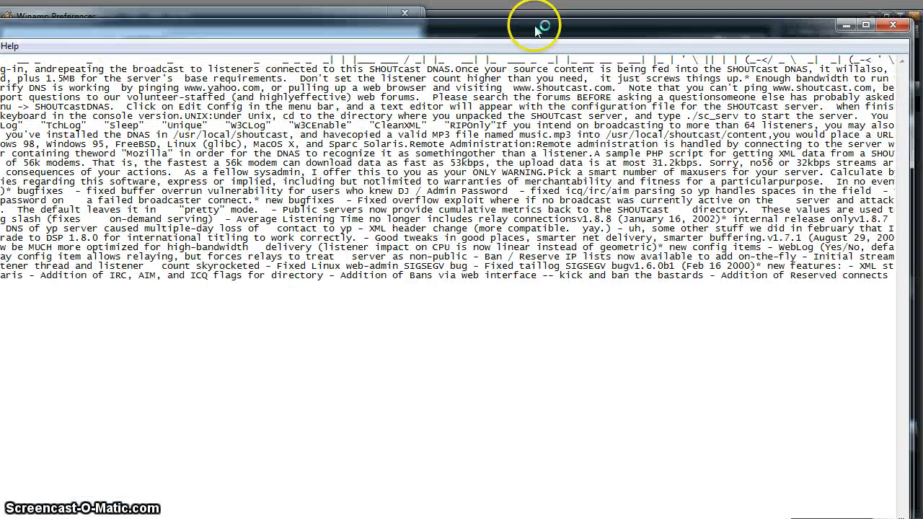
Move the SHOUTcast readme window aside, then close it.
left_click_drag(536, 26, 578, 41)
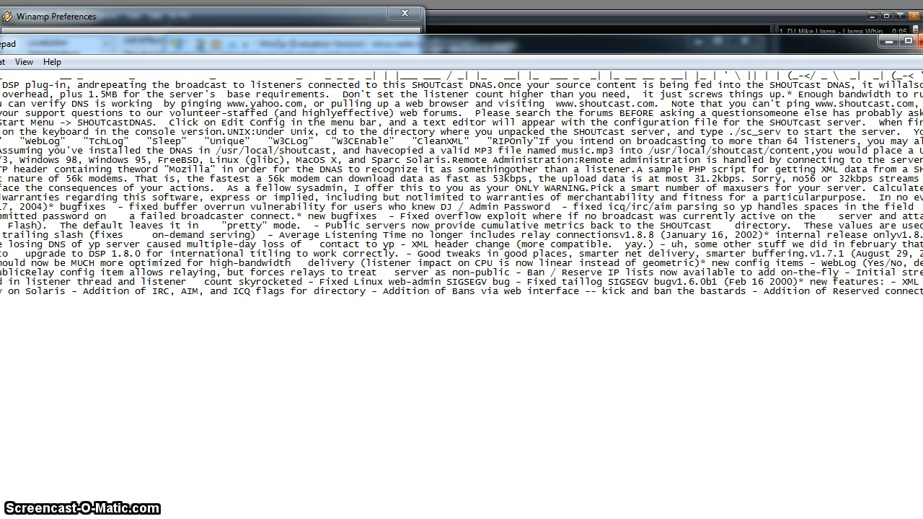
left_click(914, 41)
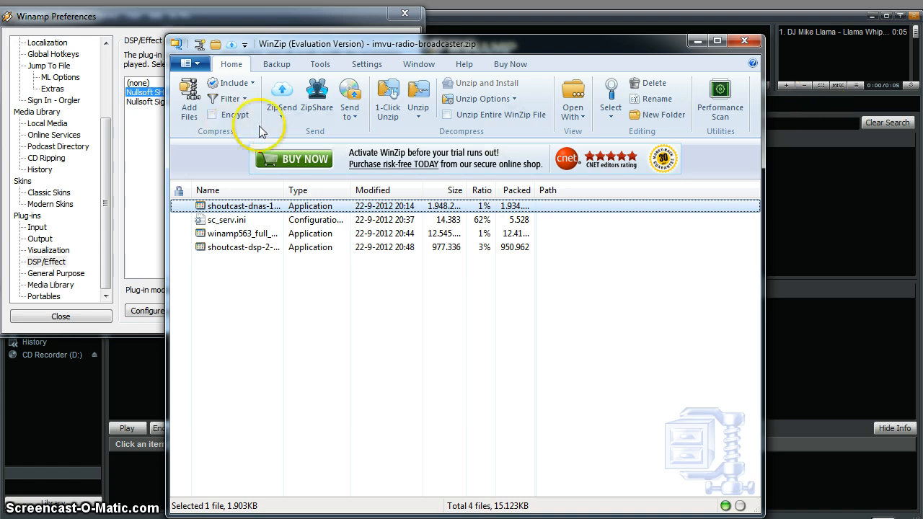
Extract sc_serv.ini from the archive to the Desktop and decline WinZip's performance scan.
left_click(259, 220)
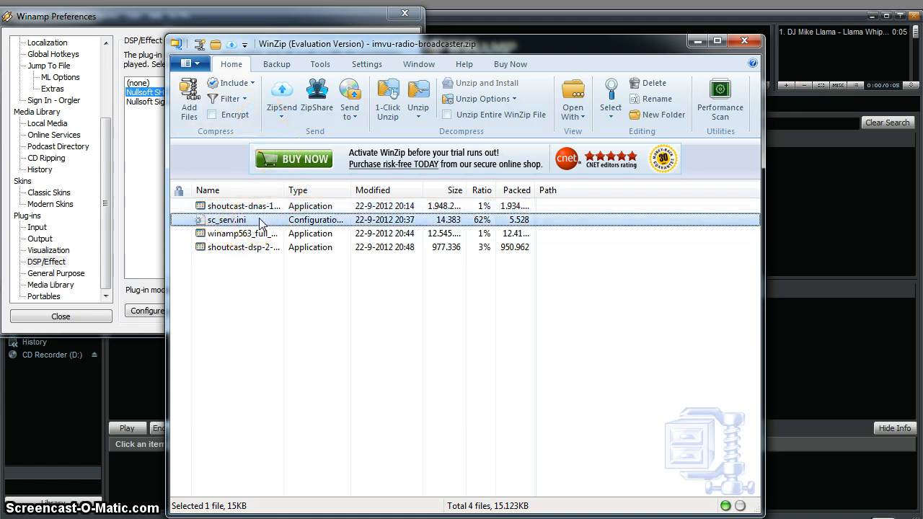
right_click(258, 219)
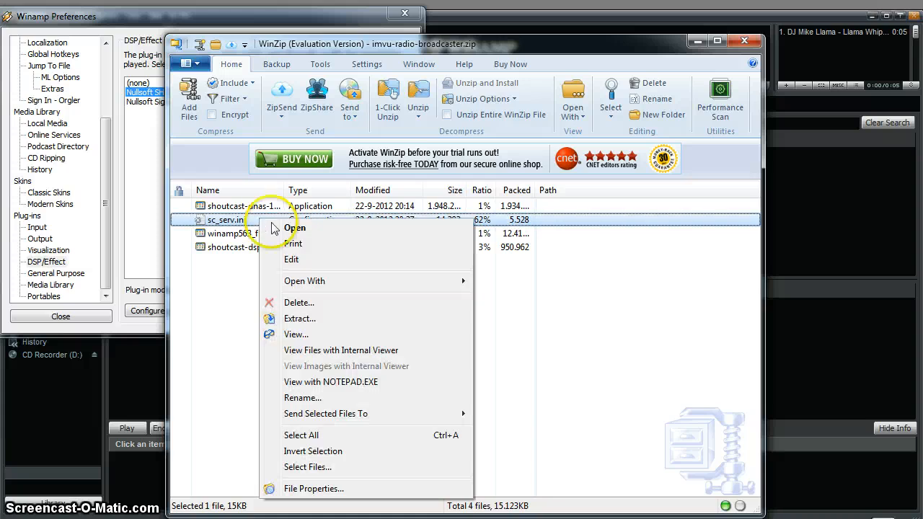
left_click(392, 324)
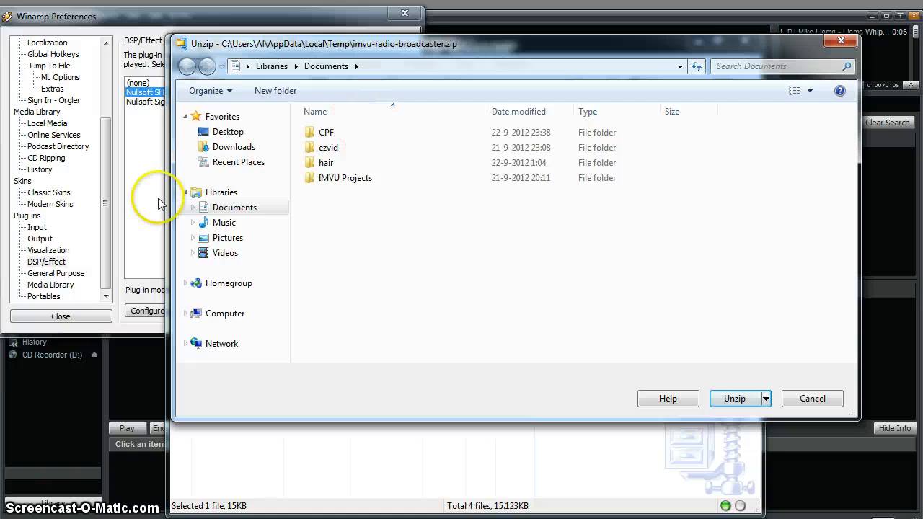
left_click(207, 132)
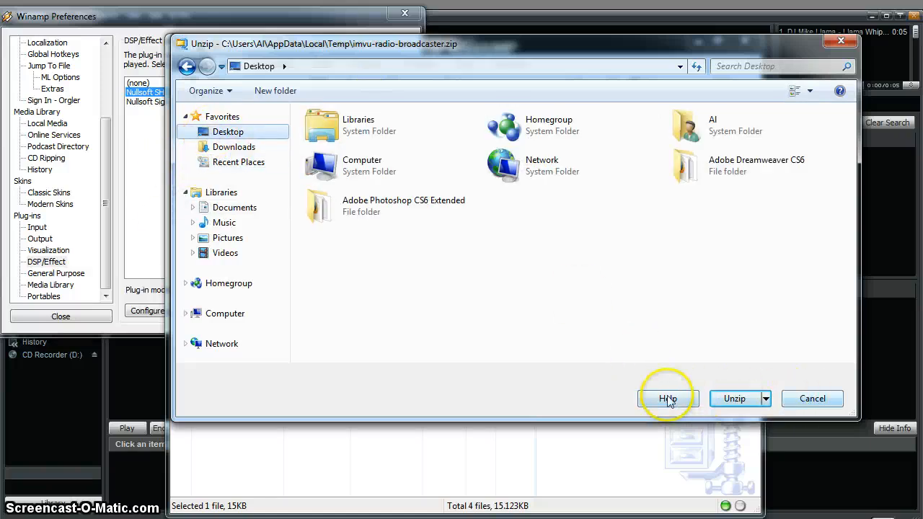
left_click_drag(655, 58, 750, 92)
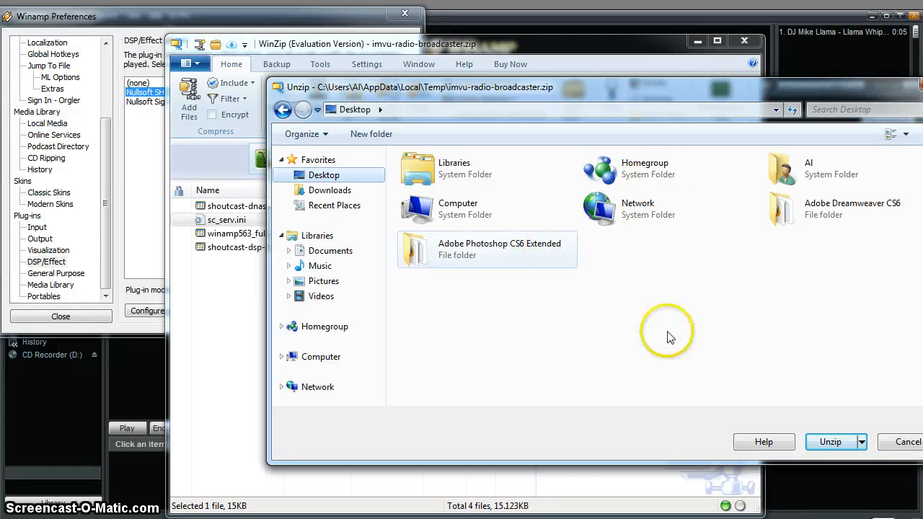
left_click(831, 443)
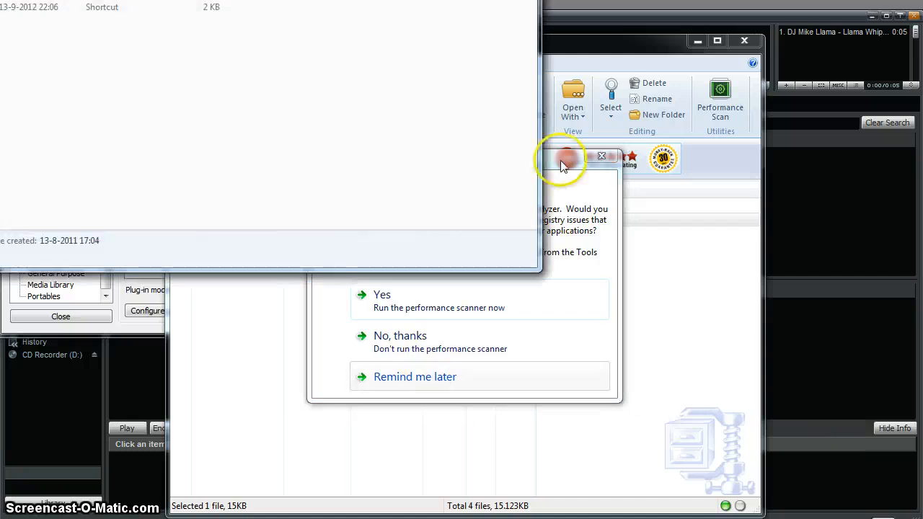
left_click_drag(566, 184, 644, 234)
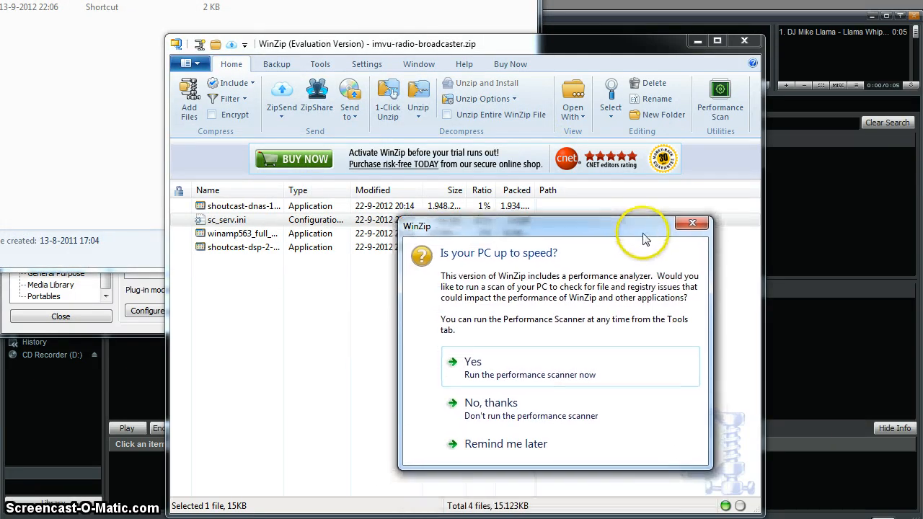
left_click(509, 416)
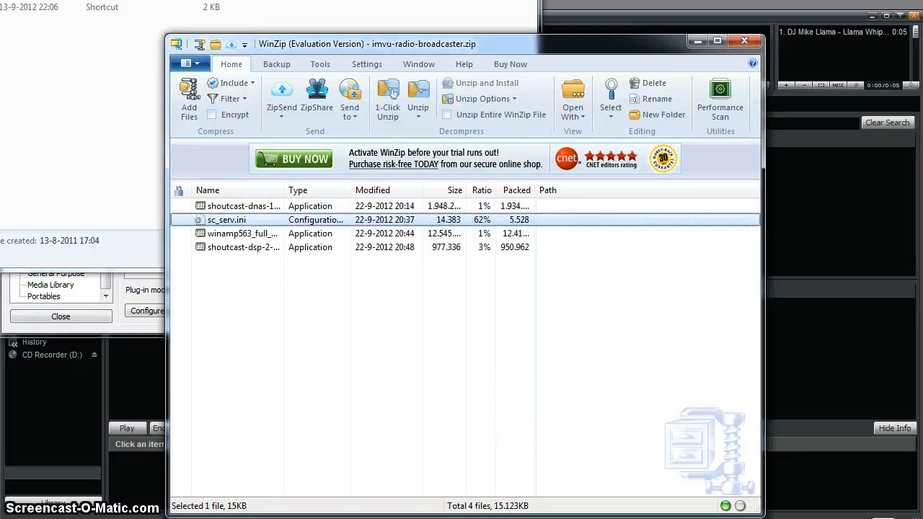
left_click(388, 92)
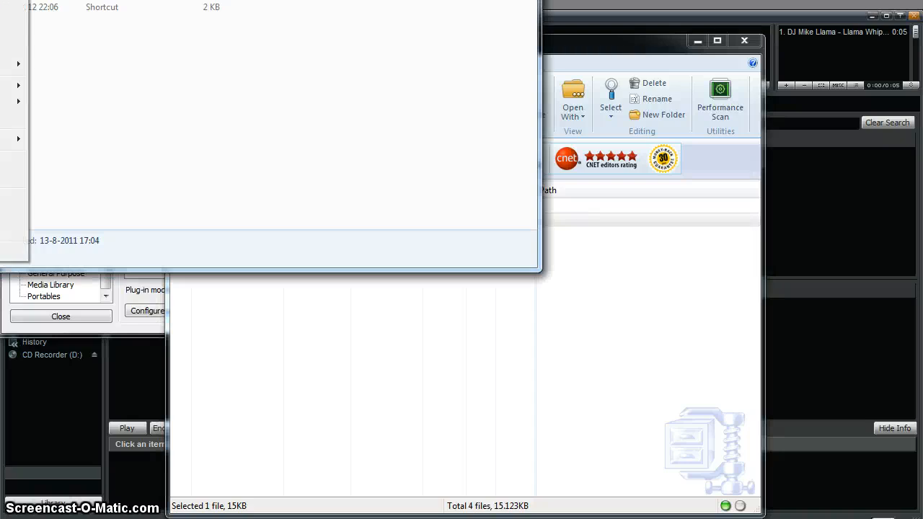
mouse_move(14, 63)
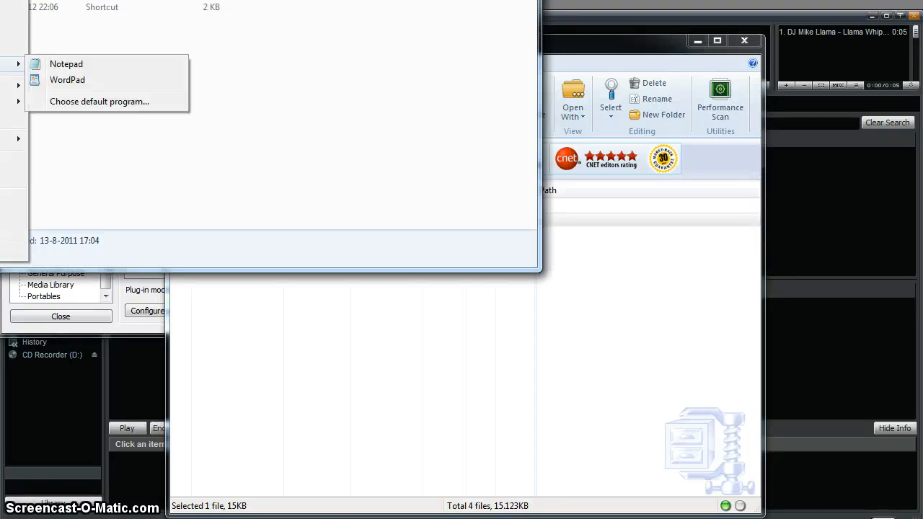
Open sc_serv.ini in Notepad and move the window so the whole file is visible.
left_click(72, 70)
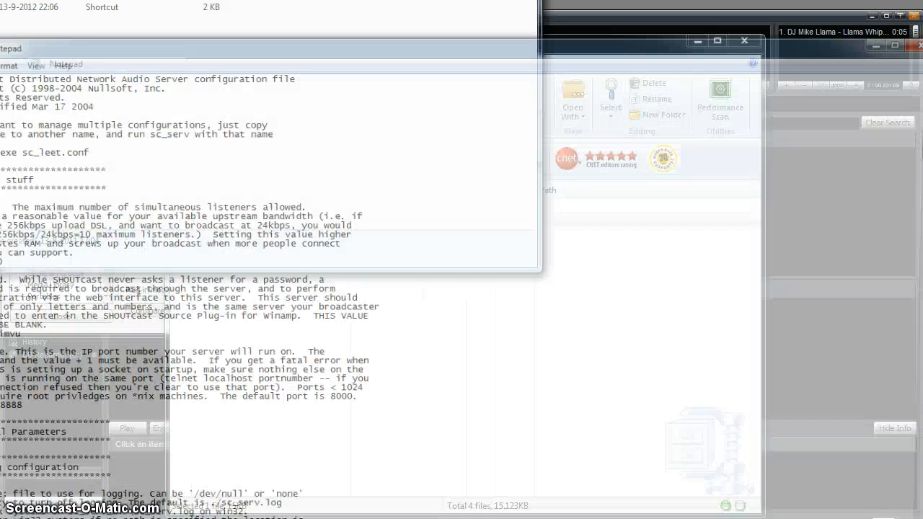
left_click_drag(486, 47, 588, 15)
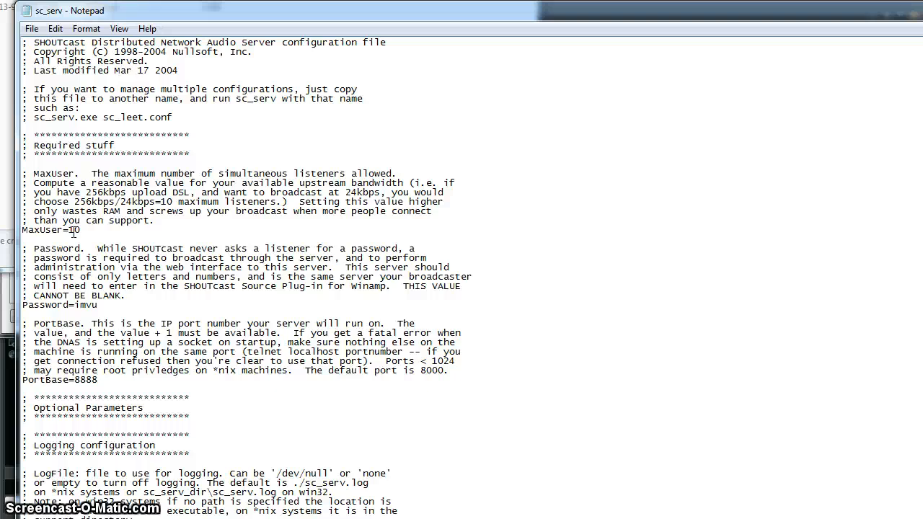
Edit the MaxUser line in sc_serv.ini, typing 5 after the current value.
left_click(88, 231)
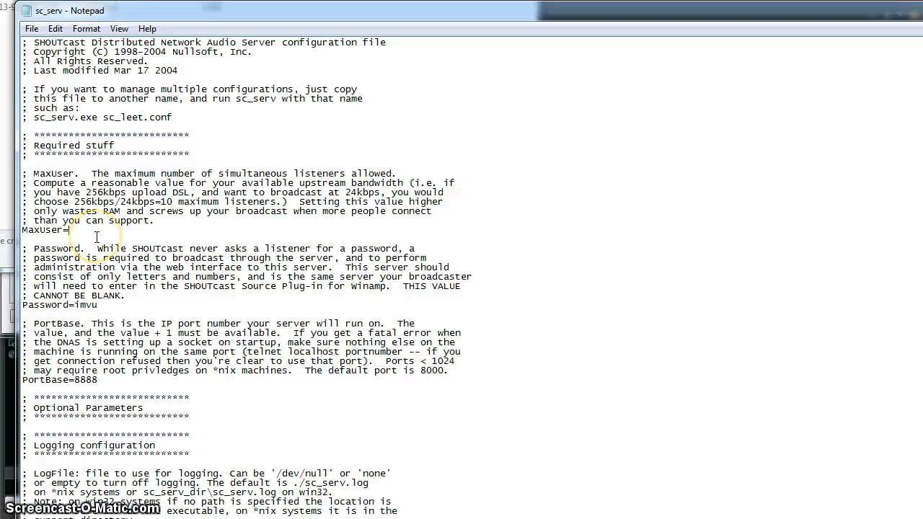
type("5")
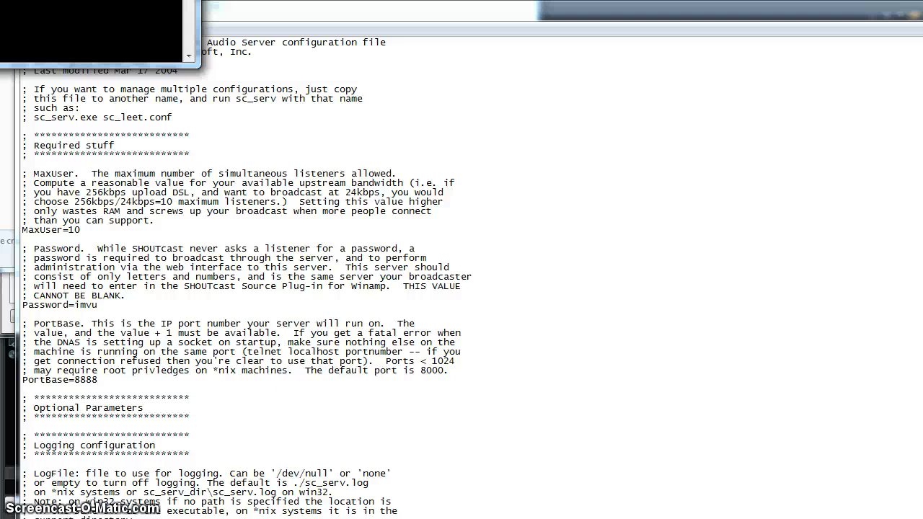
Run ipconfig to read IPv4 address 192.168.2.2 and gateway 192.168.2.1.
left_click_drag(0, 0, 371, 139)
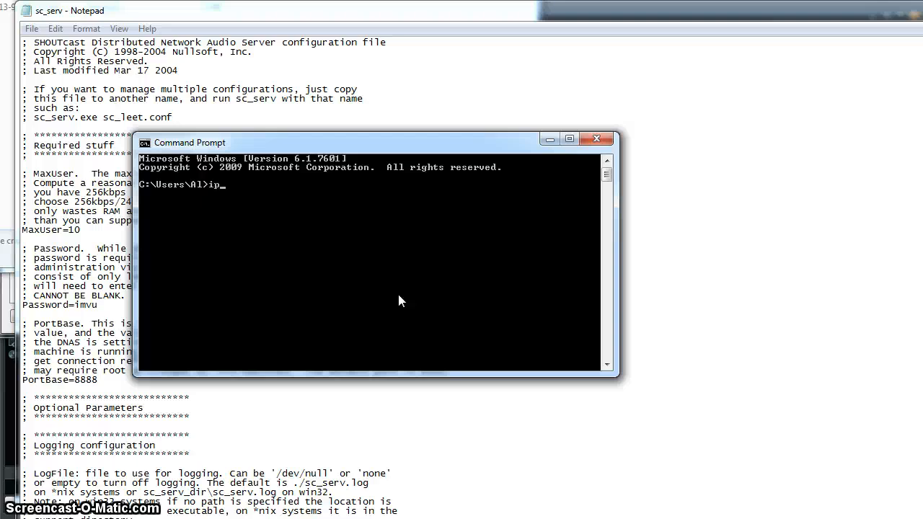
type("ipconfig")
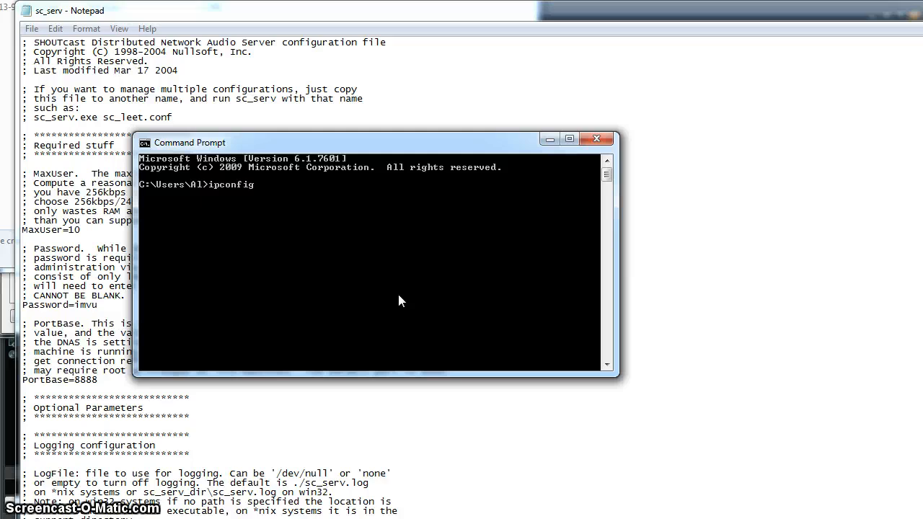
key("Return")
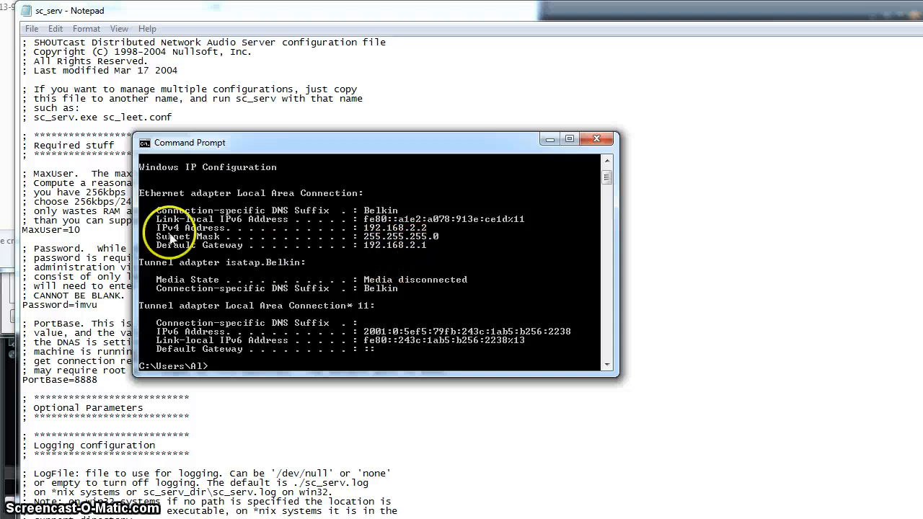
left_click(596, 139)
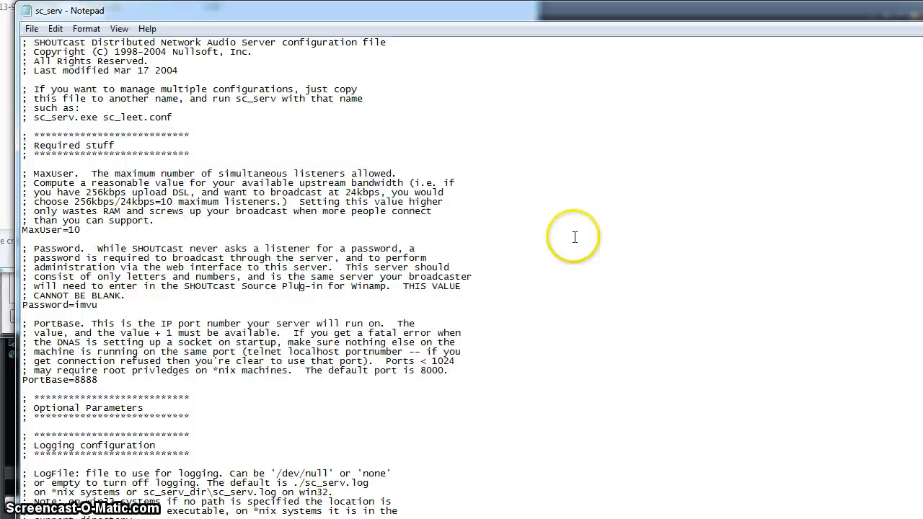
key("alt+Tab")
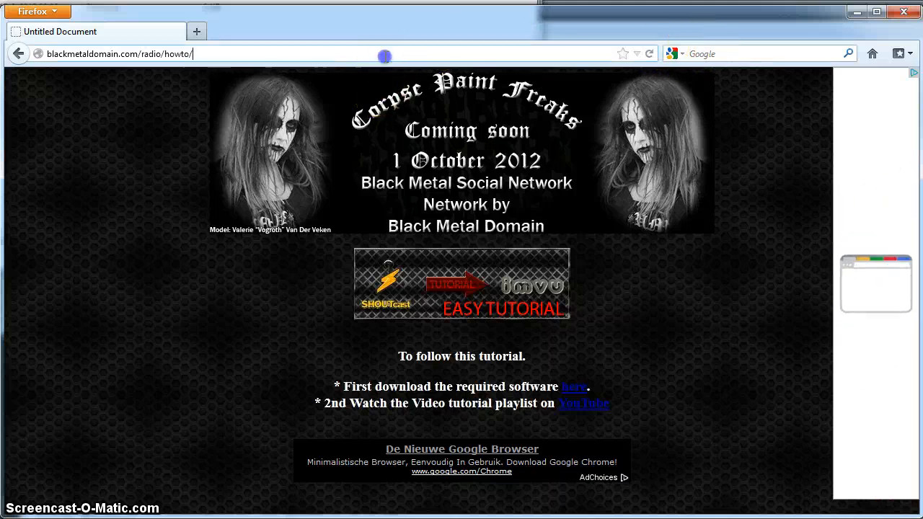
Load the router setup page at 192.168.2.1 in Firefox.
left_click(385, 54)
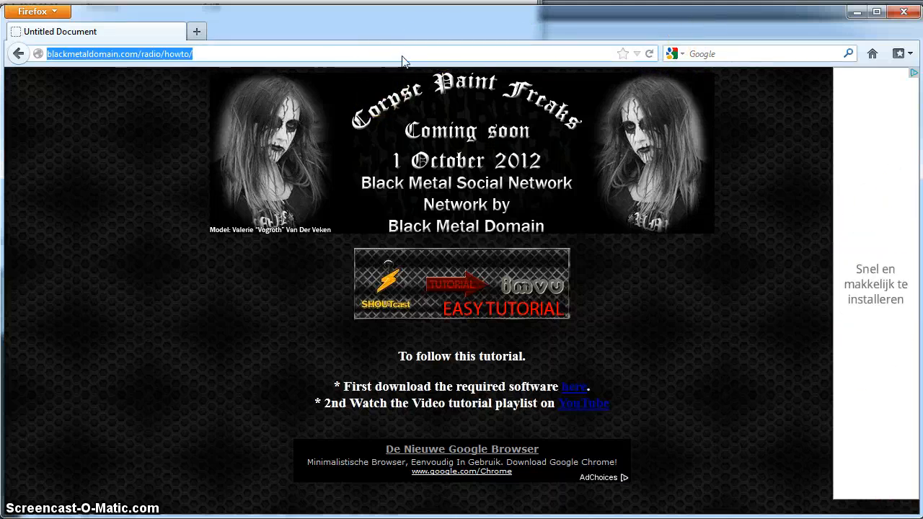
key("alt+Tab")
key("alt+Tab")
key("alt+Tab")
key("alt+Tab")
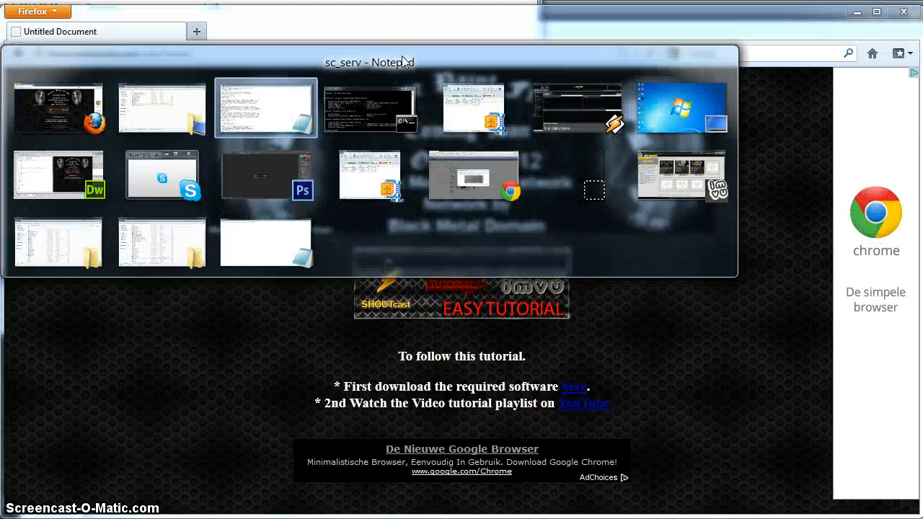
key("alt+Tab")
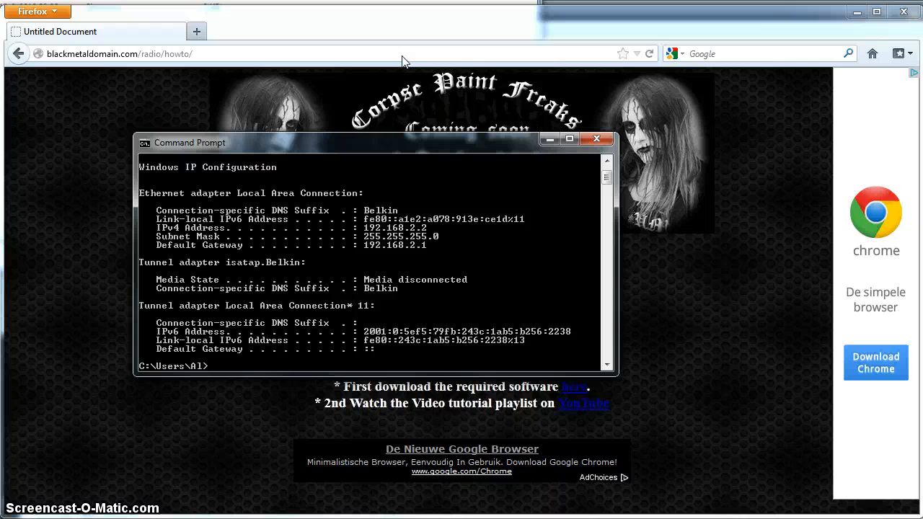
left_click(403, 59)
type("192.1")
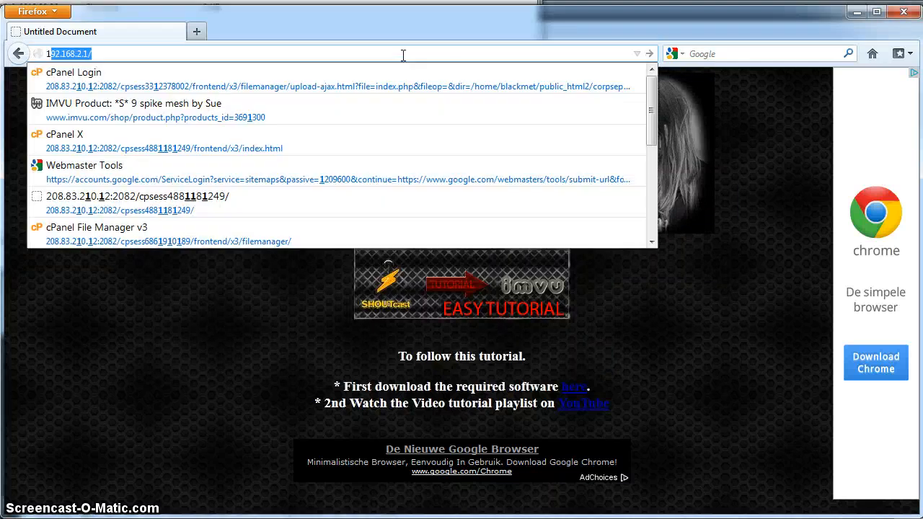
type("68.2.")
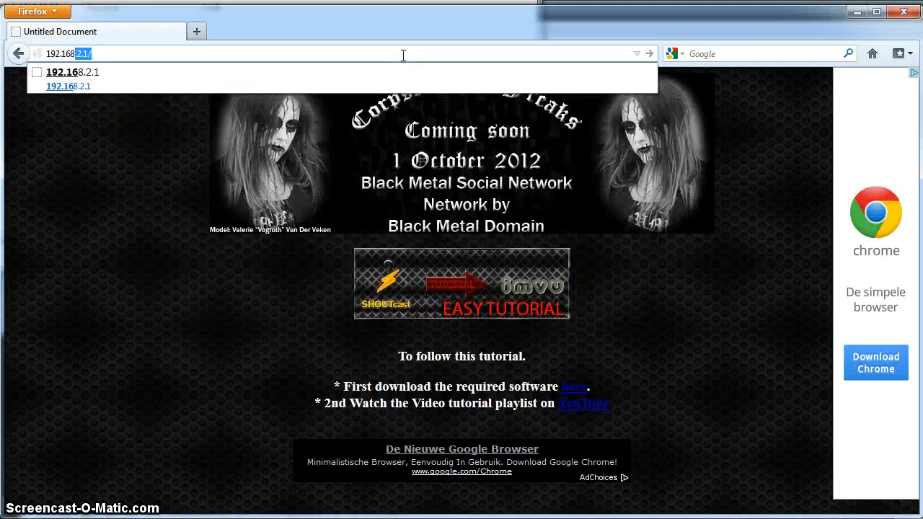
type("1")
key("Return")
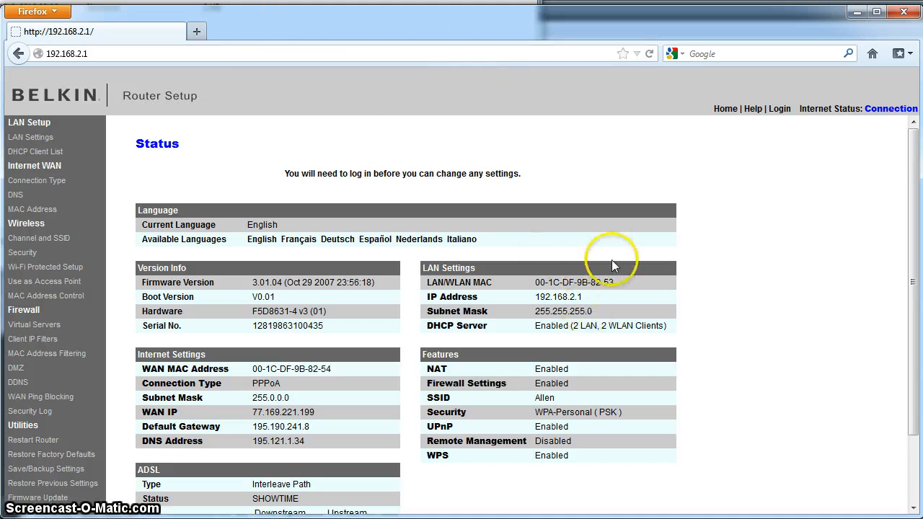
scroll(612, 266, "down", 2)
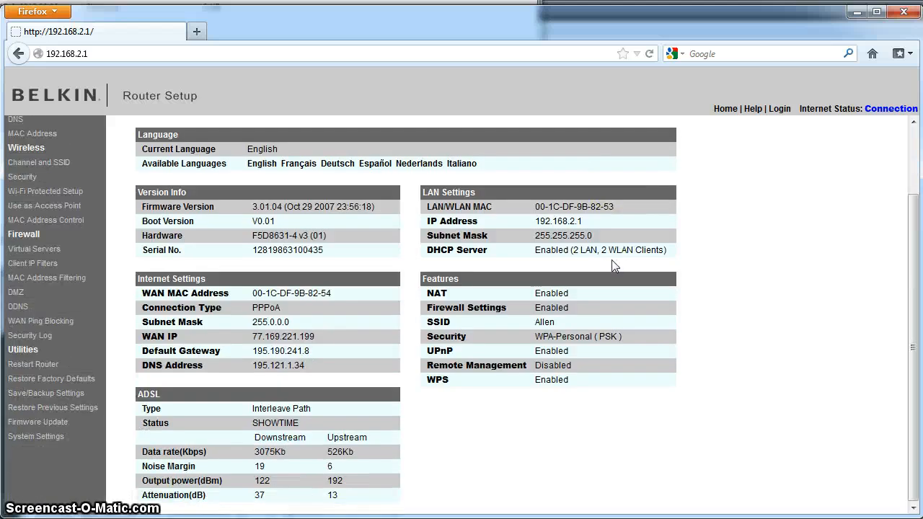
scroll(612, 267, "up", 2)
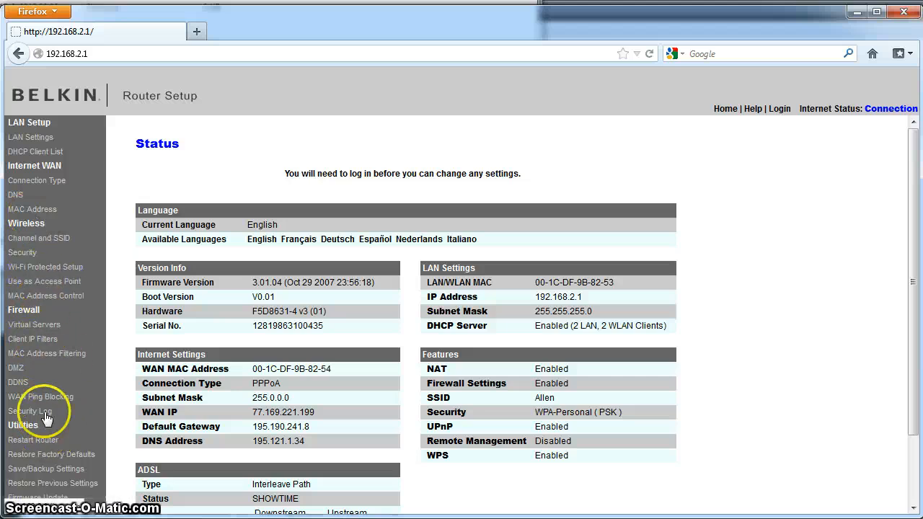
Go to Firewall > Virtual Servers to bring up the router login page.
left_click(35, 328)
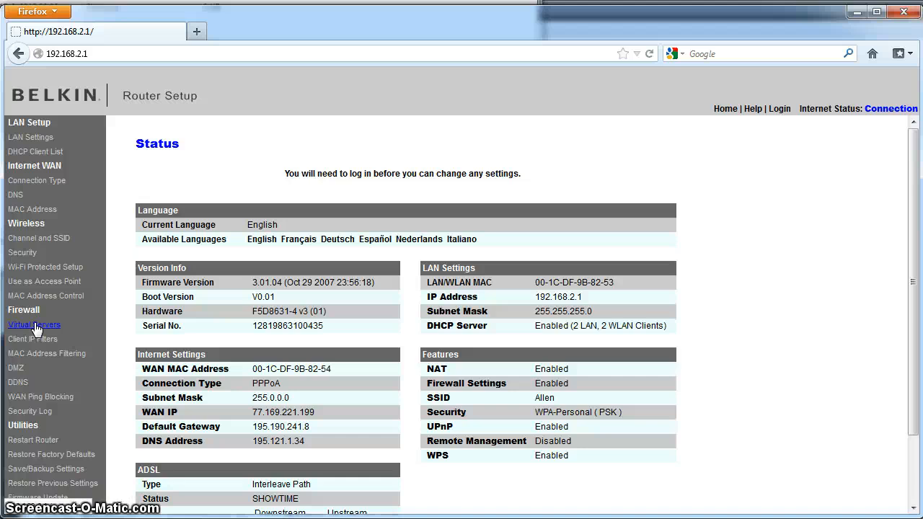
left_click(32, 329)
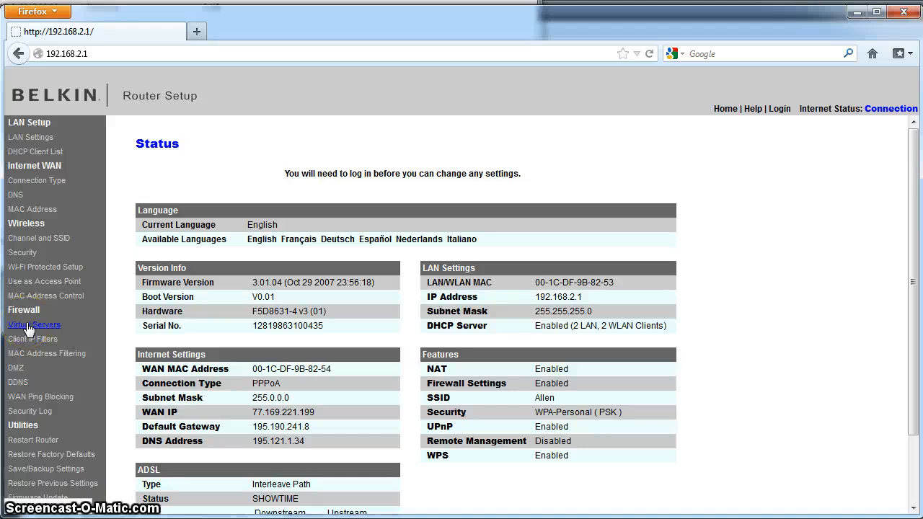
left_click(29, 329)
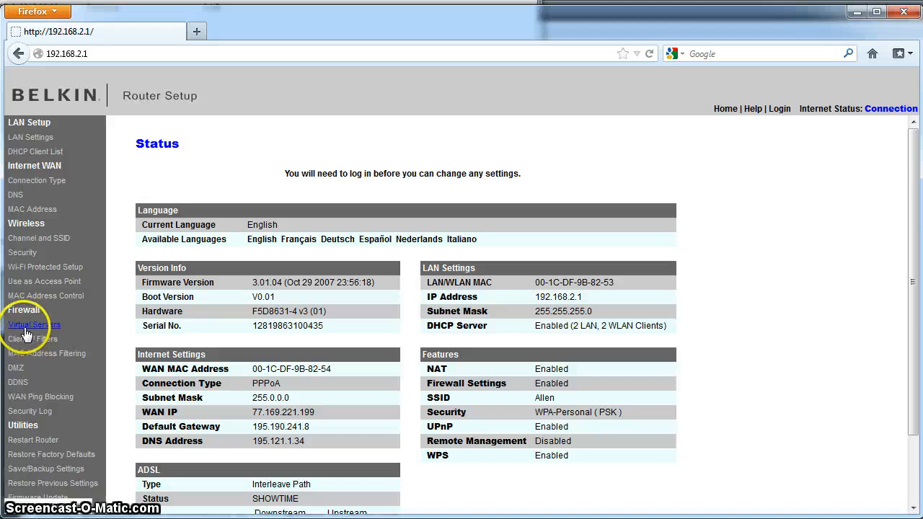
left_click(31, 329)
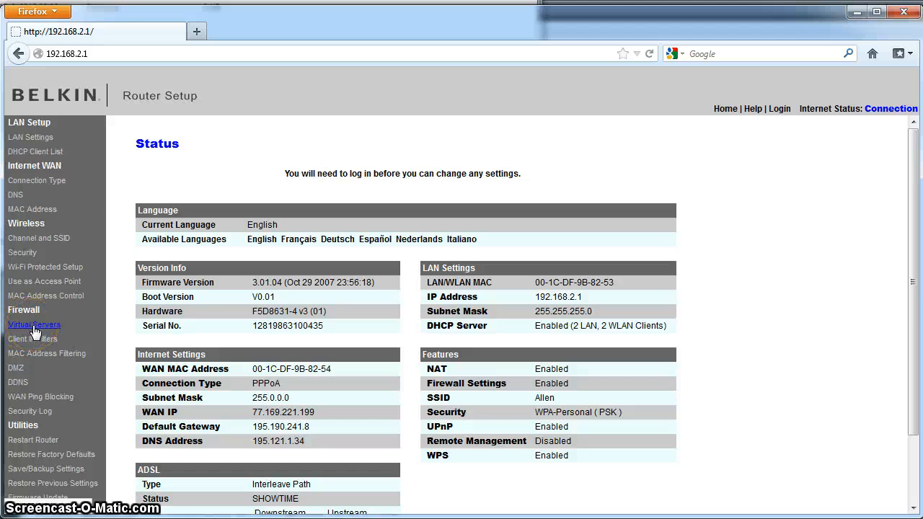
left_click(34, 330)
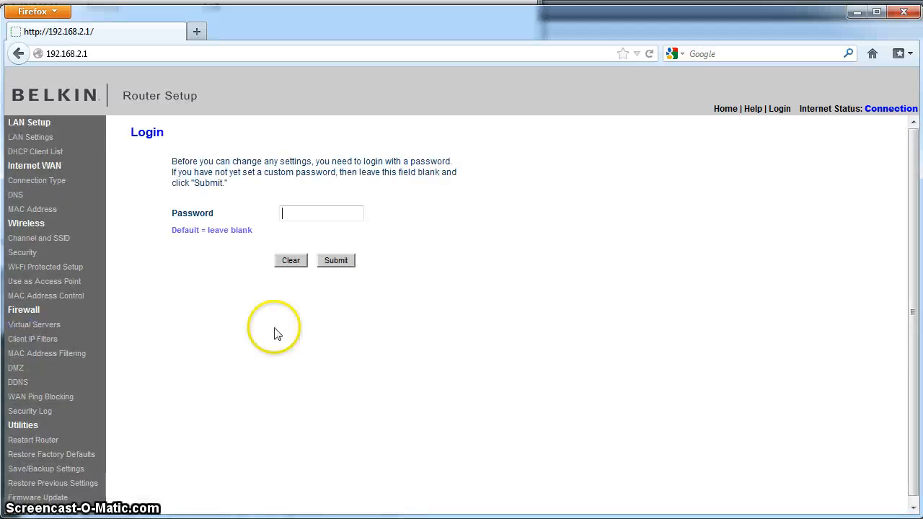
Log in to the router with the default blank password.
left_click(349, 258)
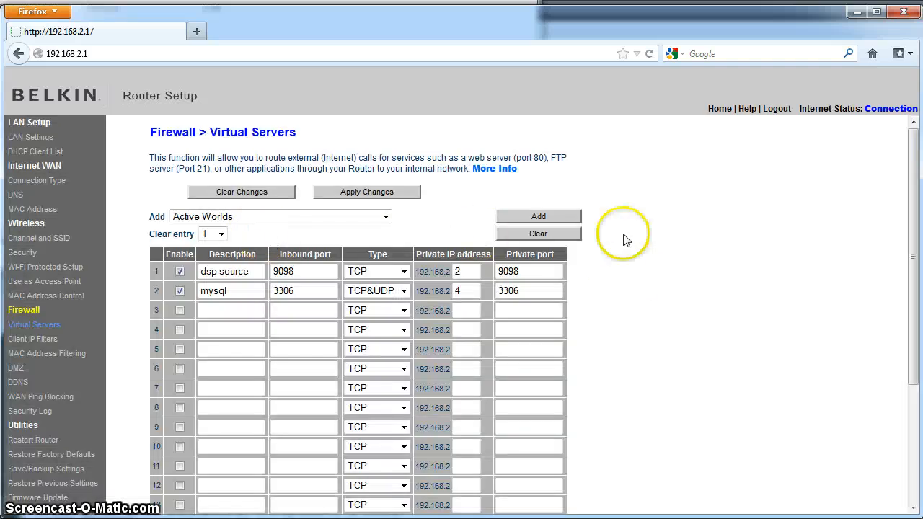
scroll(651, 288, "down", 4)
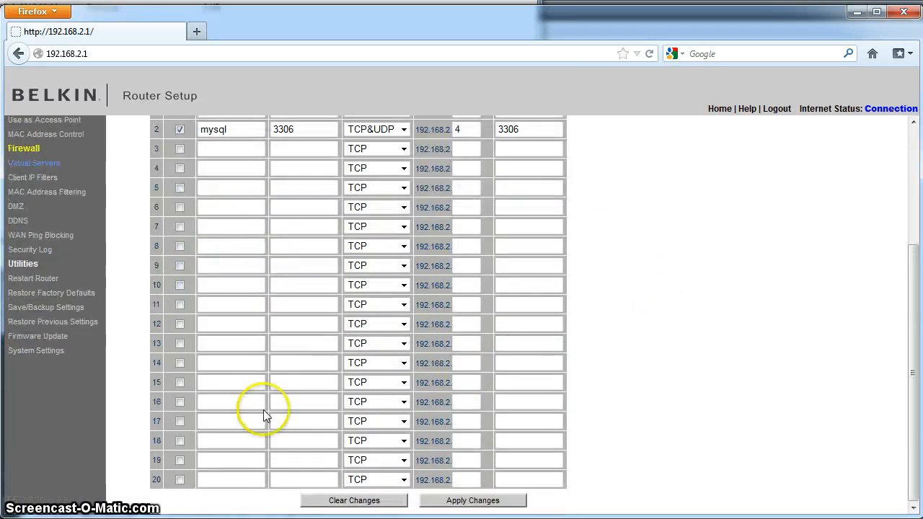
scroll(238, 216, "up", 4)
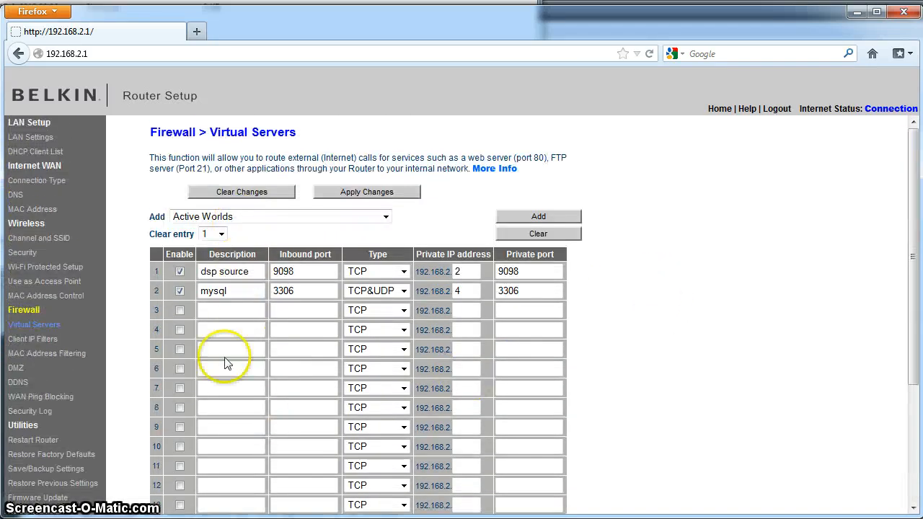
Enable row 3 as 'shoutcast' with inbound and private port 8888.
left_click(180, 311)
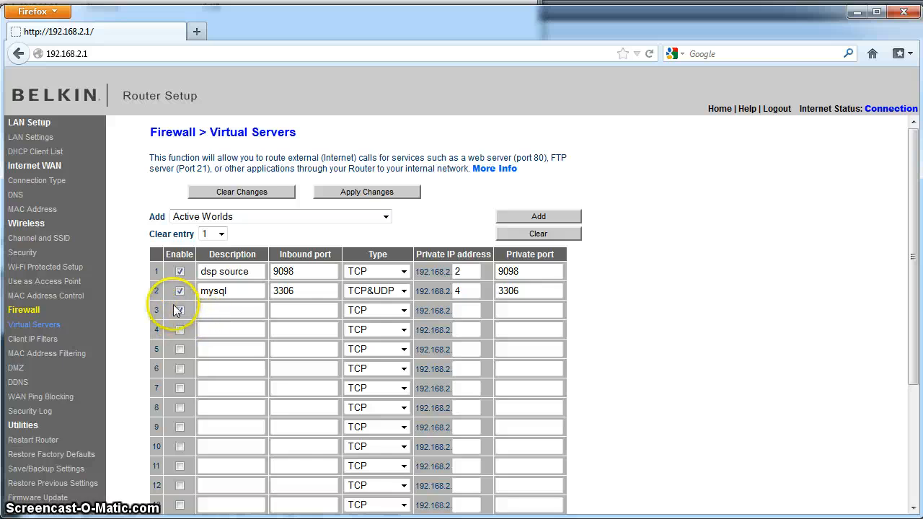
left_click(208, 310)
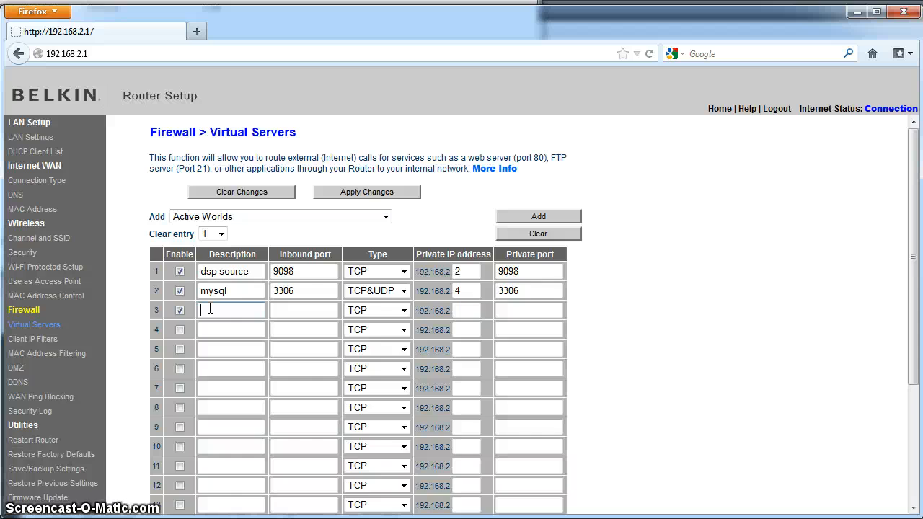
type("shoutcast")
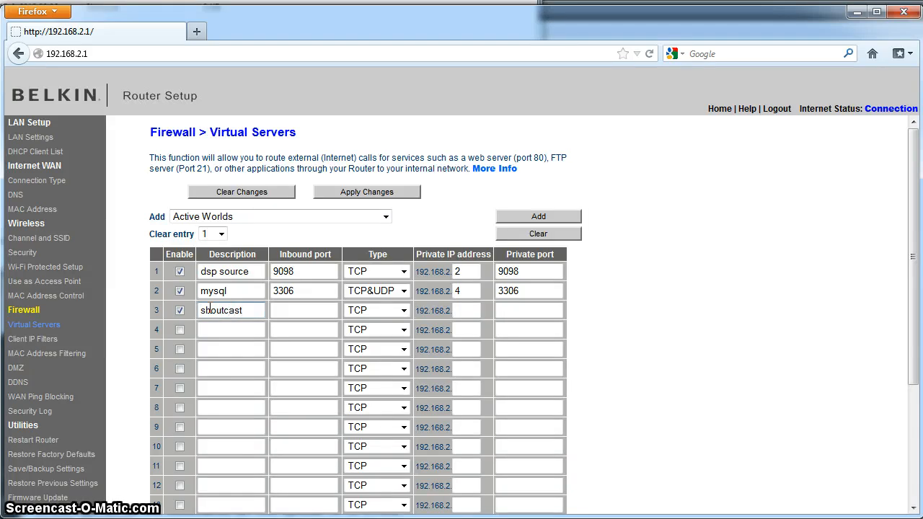
left_click(313, 309)
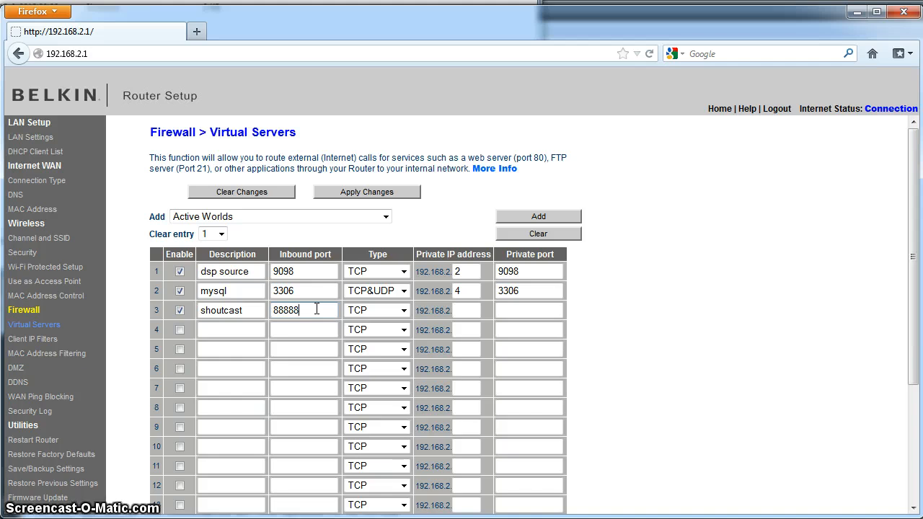
key("BackSpace")
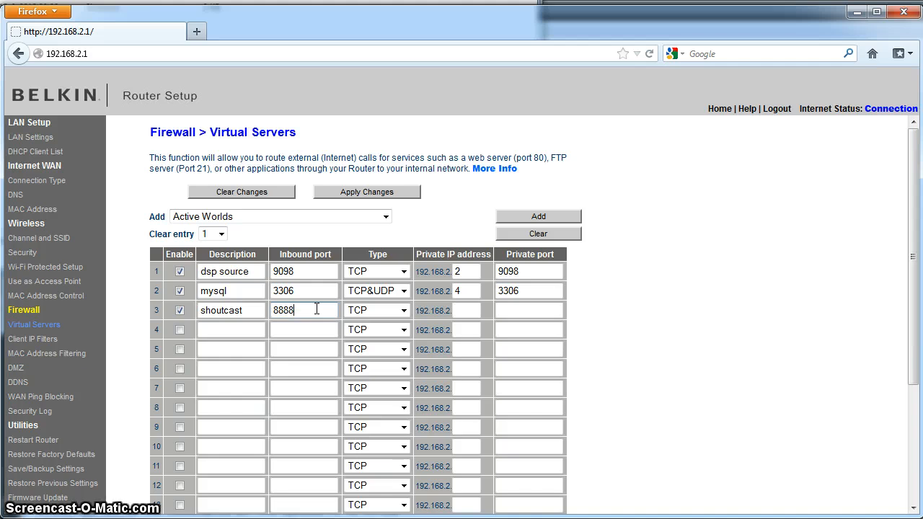
left_click(519, 308)
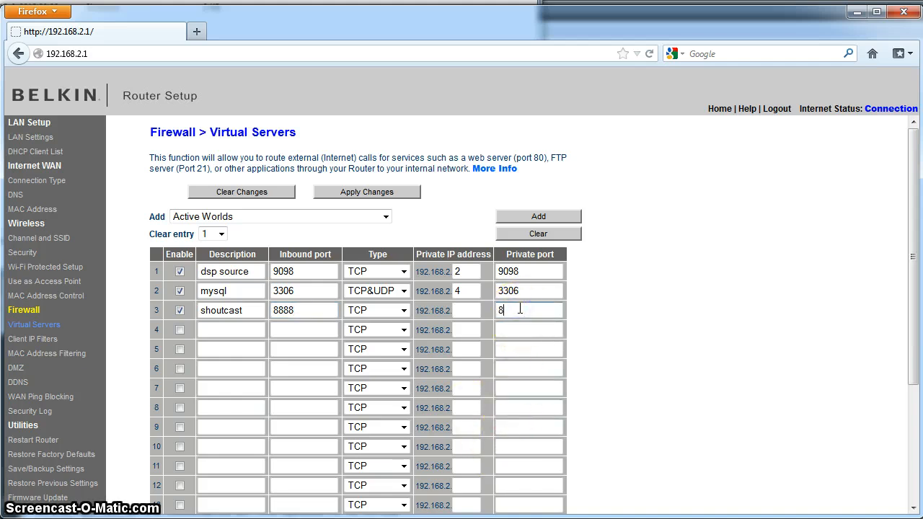
type("8888")
Check the PC's IPv4 address in ipconfig and target the shoutcast entry at 192.168.2.2.
mouse_move(278, 518)
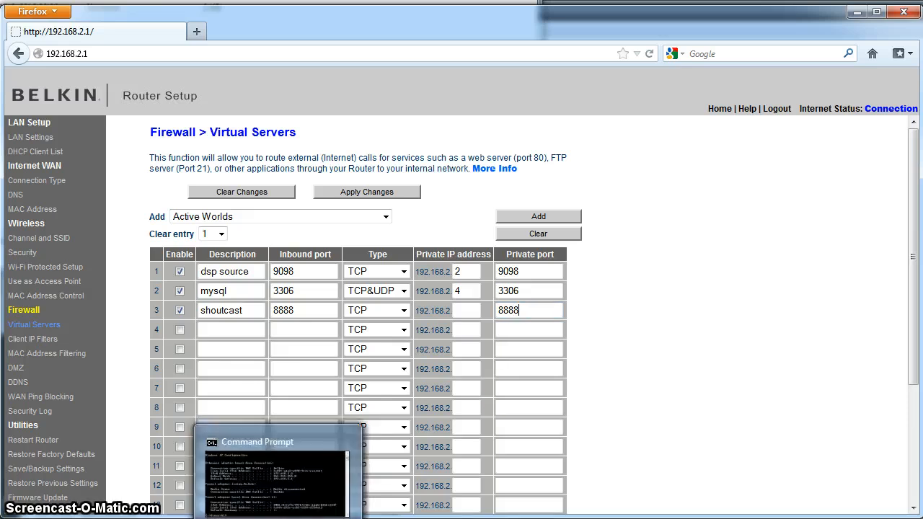
left_click(287, 490)
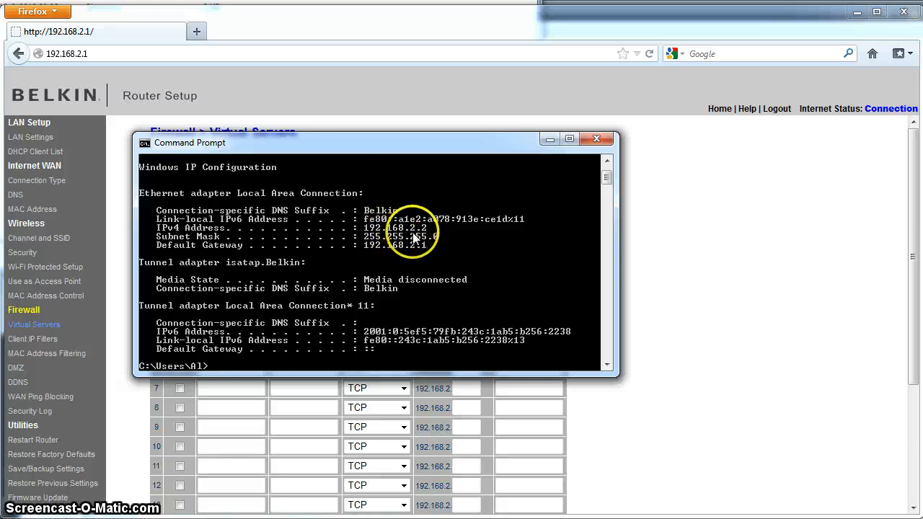
left_click(724, 312)
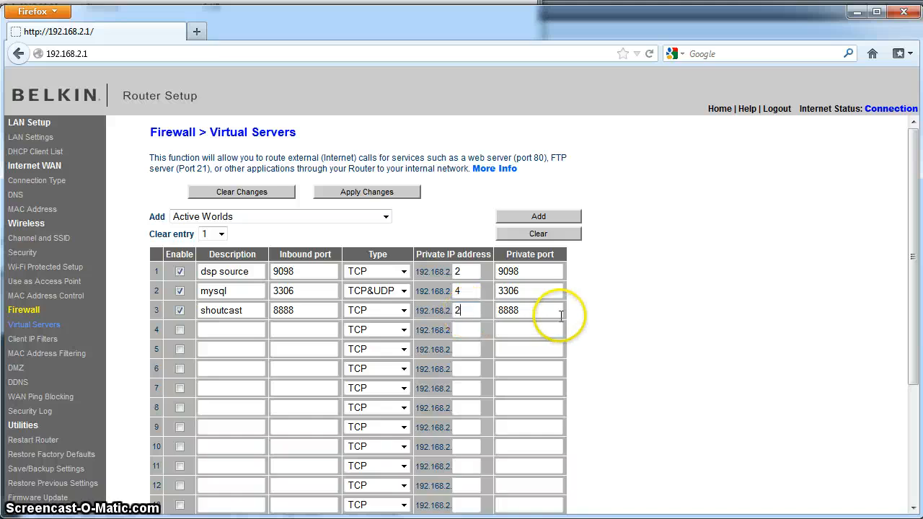
scroll(669, 308, "down", 2)
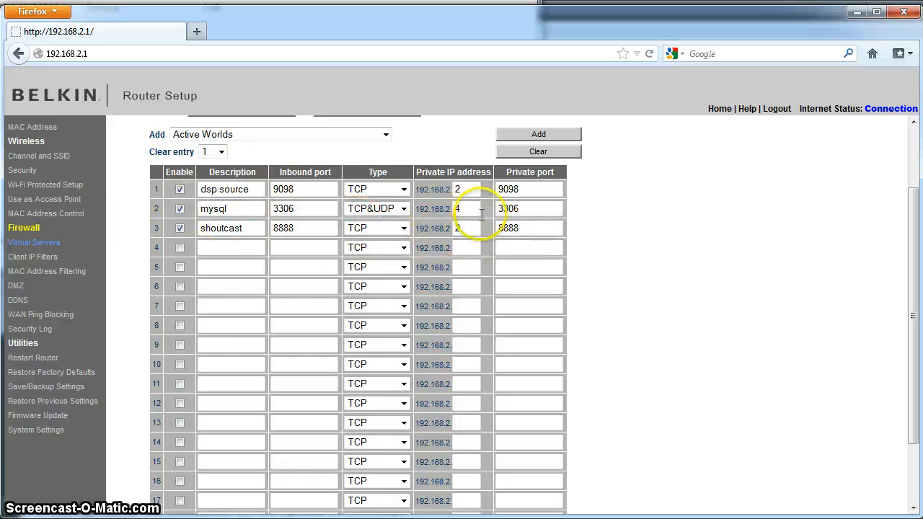
key("alt+Tab")
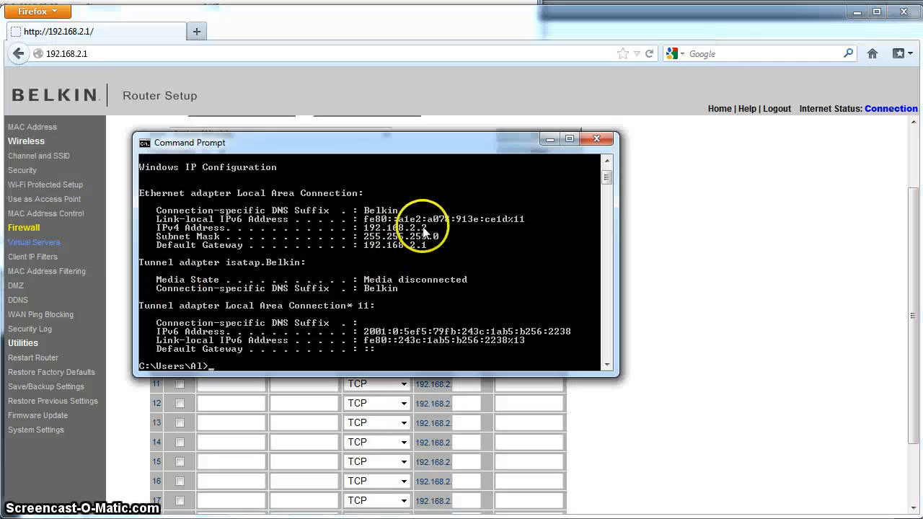
left_click(668, 263)
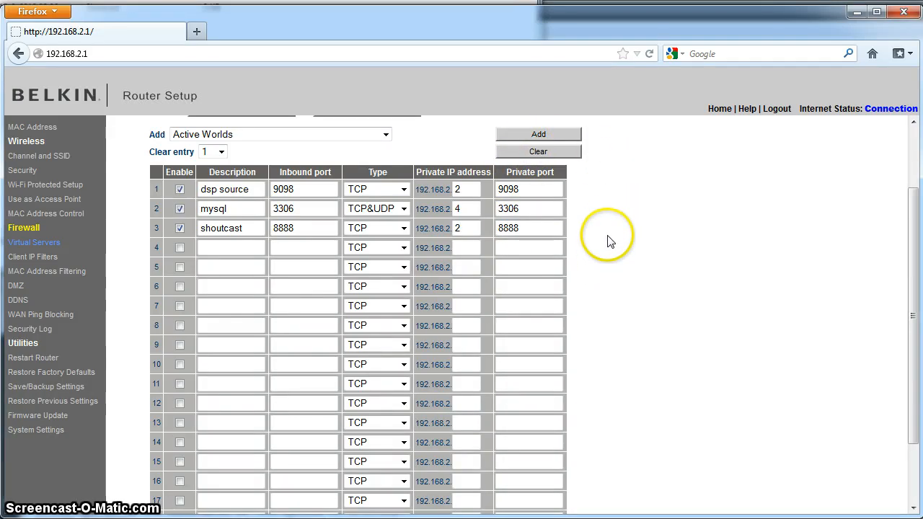
Apply the new Virtual Servers forwarding rules at the bottom of the table.
scroll(608, 233, "down", 2)
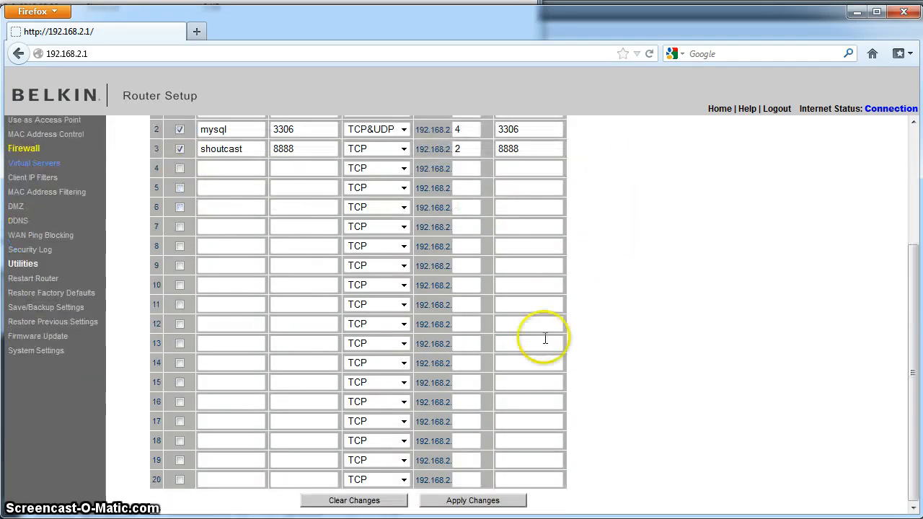
left_click(472, 501)
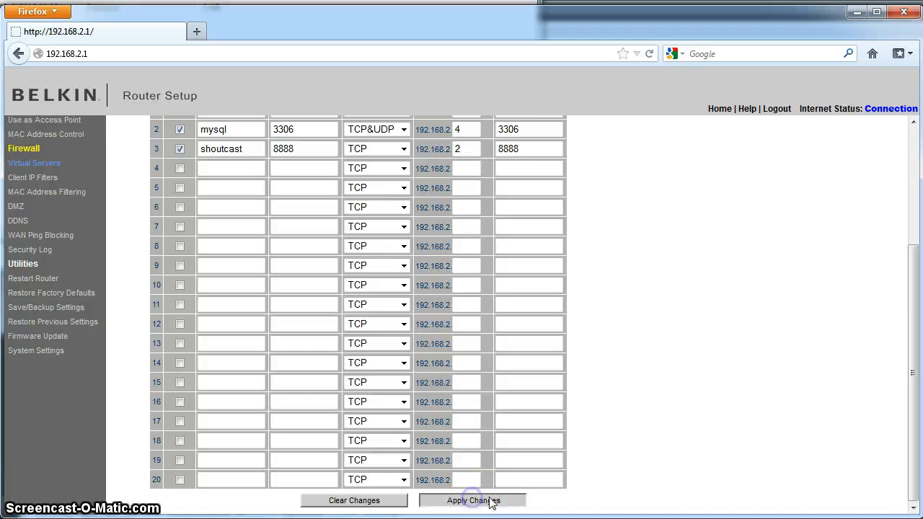